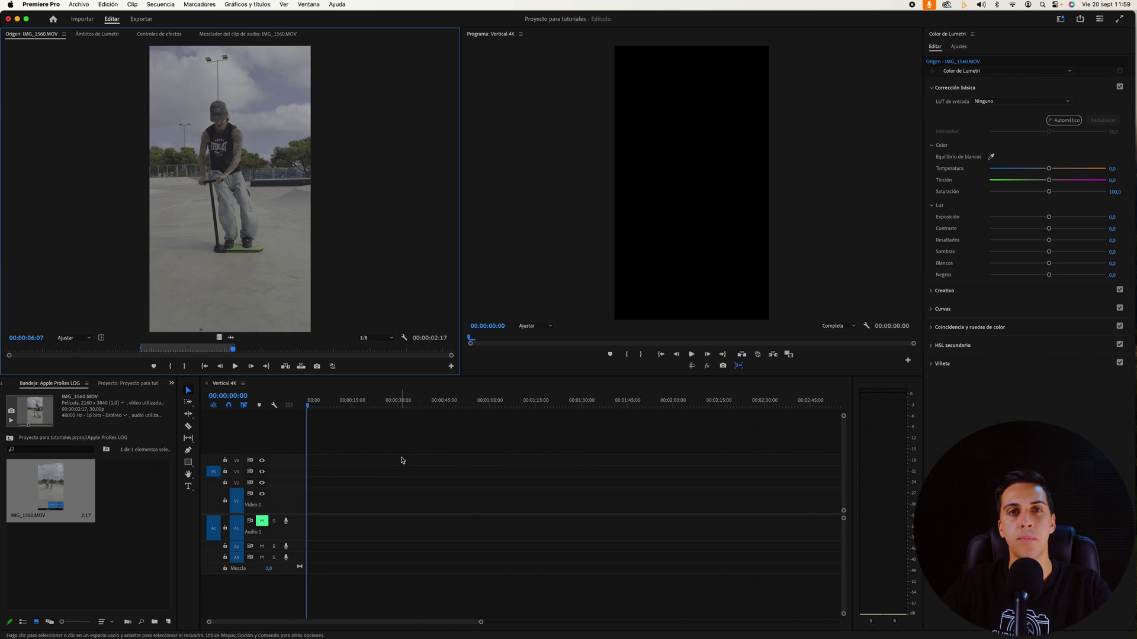
Place IMG_1560.MOV on V1/A1 at the start of the Vertical 4K sequence, dismissing the mismatch warning
{"action": "left_click_drag", "start_coordinate": [50, 488], "coordinate": [305, 471]}
{"action": "left_click", "coordinate": [631, 351]}
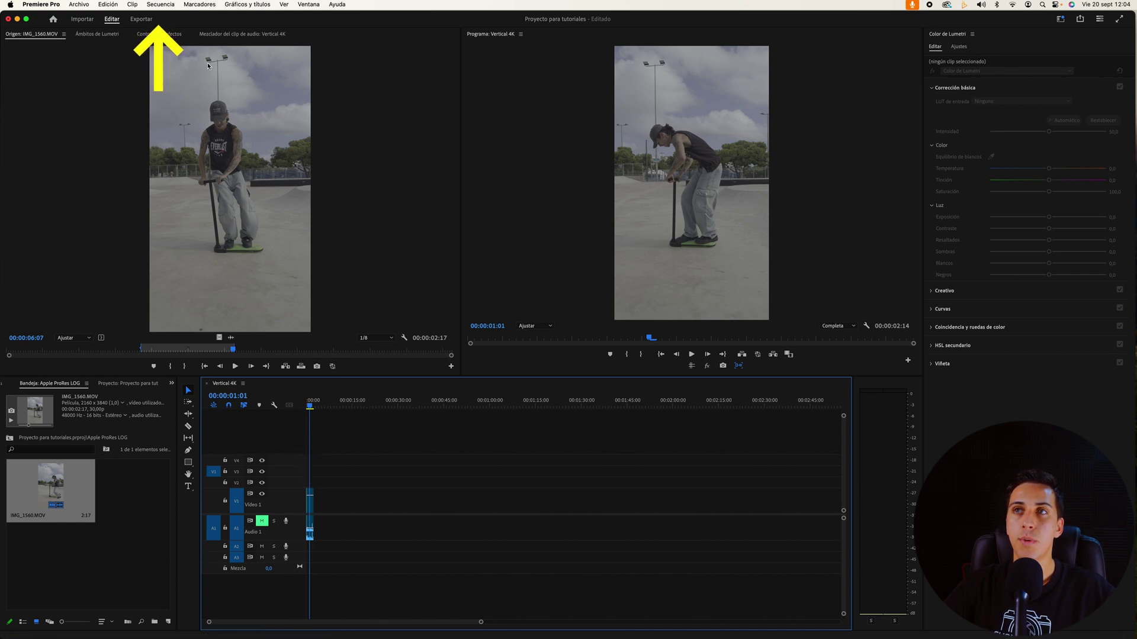
In Sequence Settings, keep Rec. 709, enable 'Mapear automáticamente el tono' and accept the warning
{"action": "left_click", "coordinate": [160, 4]}
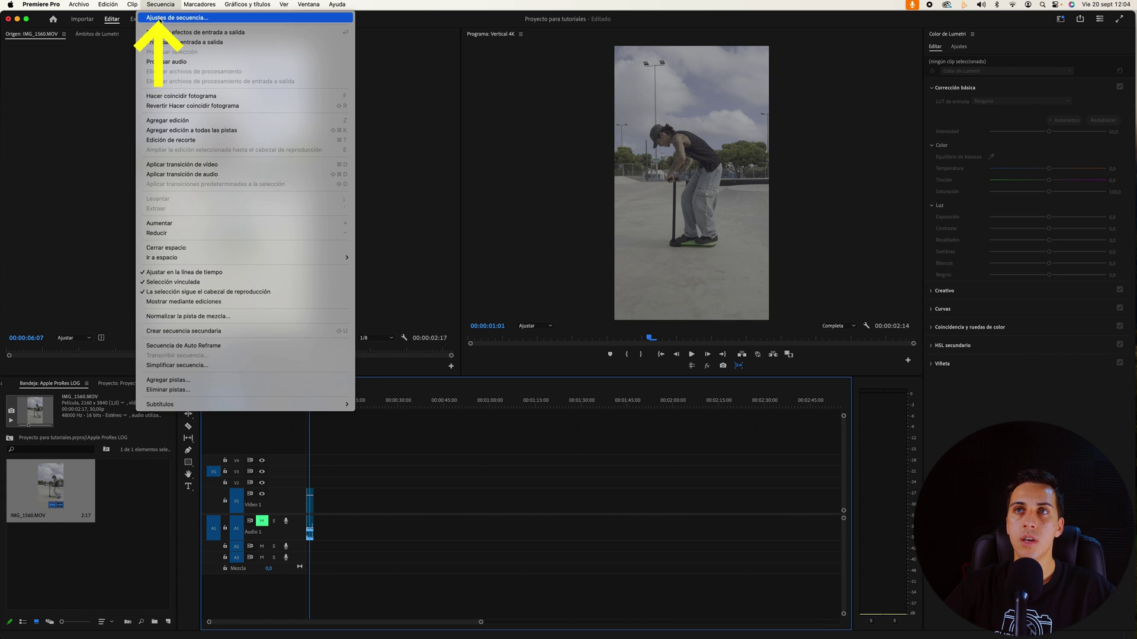
{"action": "left_click", "coordinate": [160, 18]}
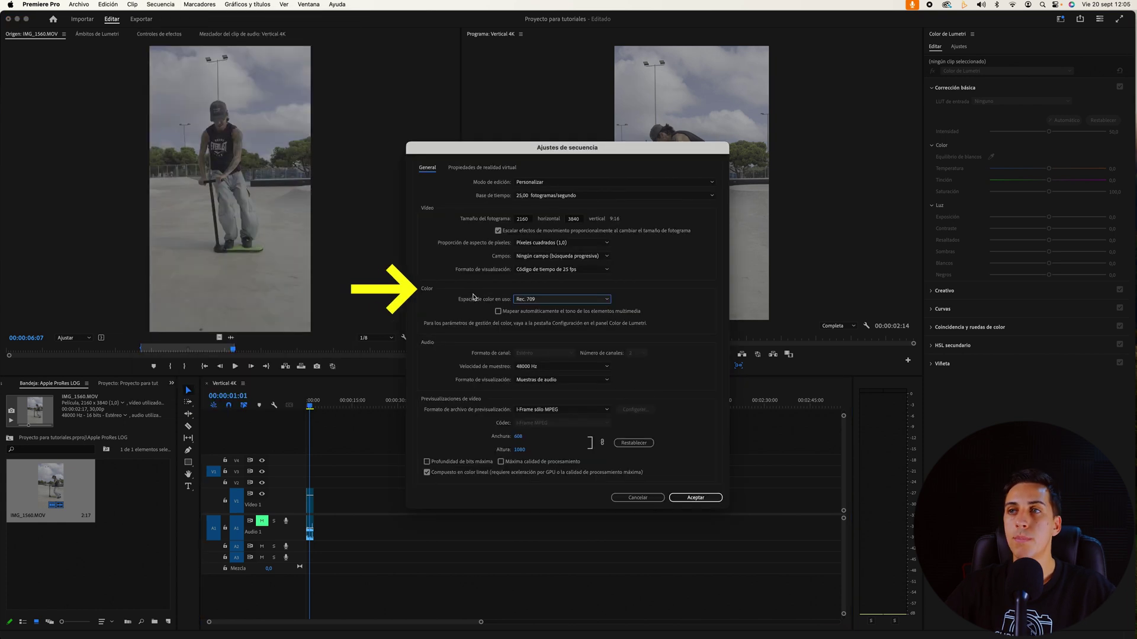
{"action": "left_click", "coordinate": [524, 299]}
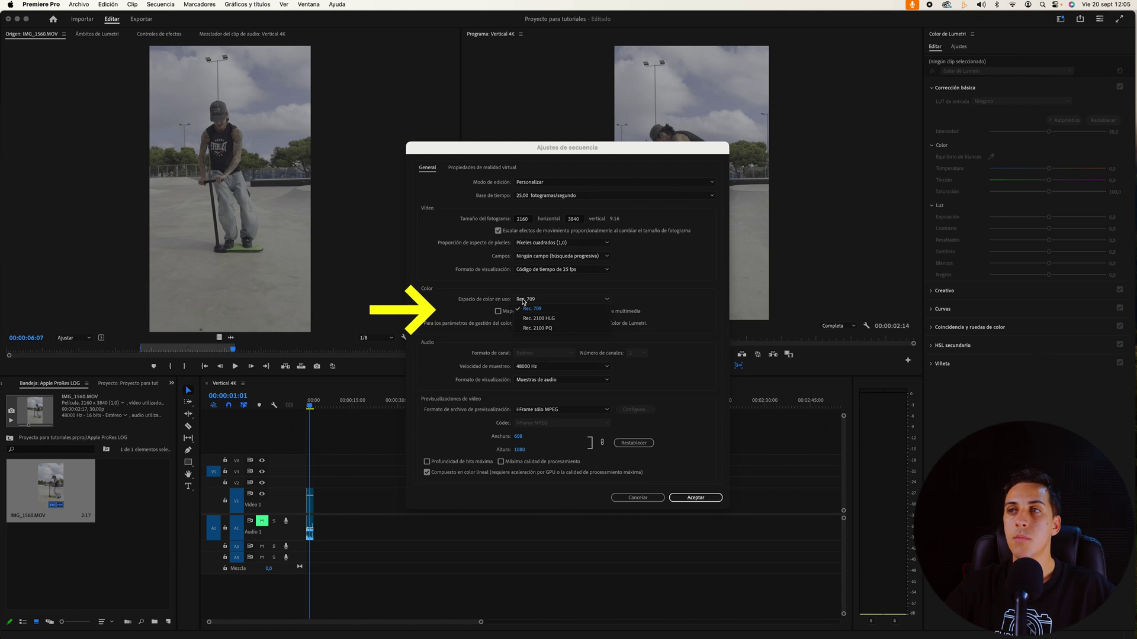
{"action": "left_click", "coordinate": [527, 309]}
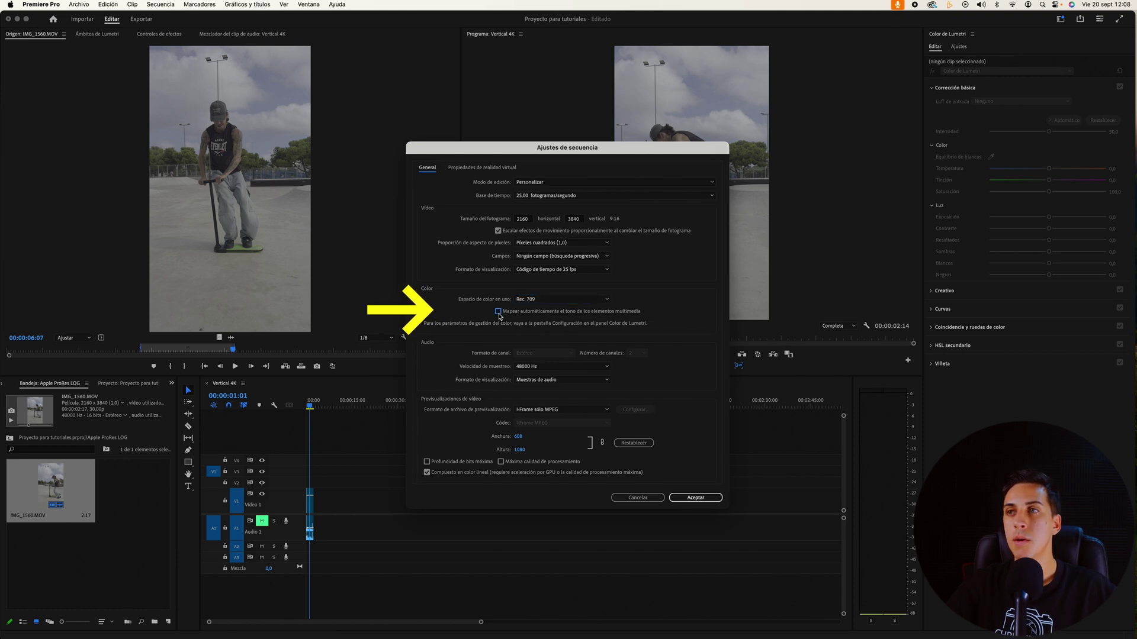
{"action": "left_click", "coordinate": [499, 312]}
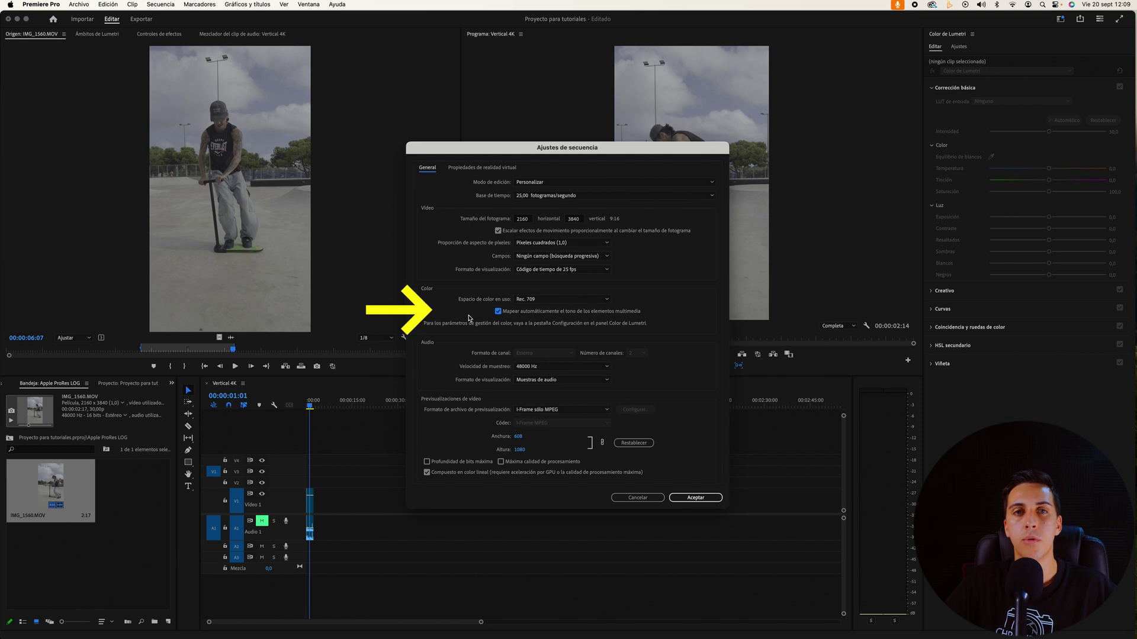
{"action": "left_click", "coordinate": [695, 498]}
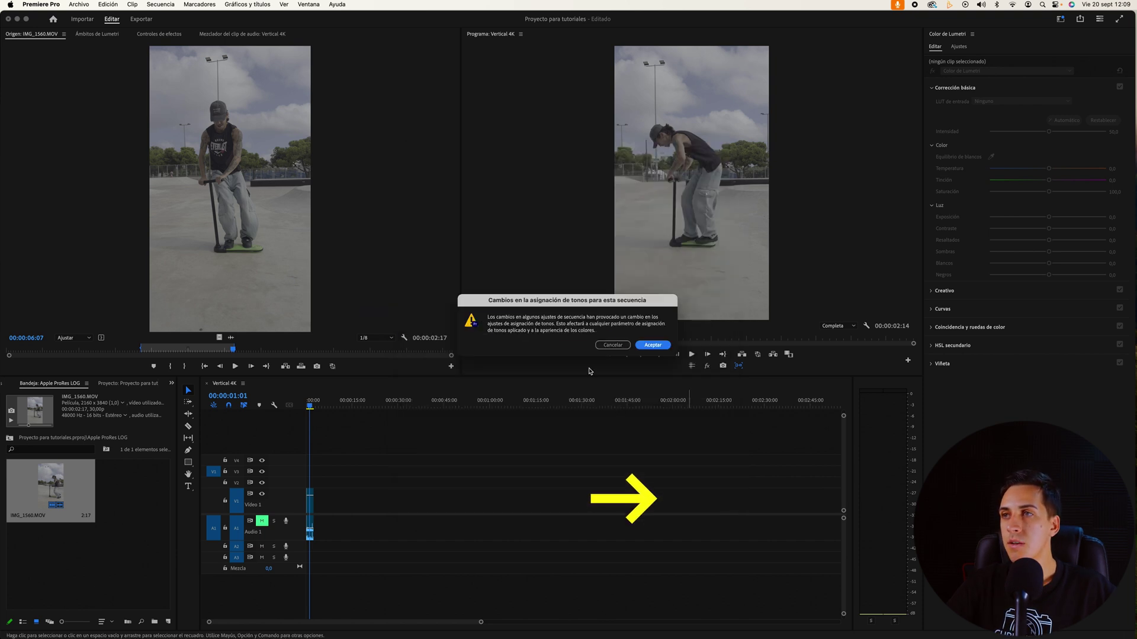
{"action": "left_click", "coordinate": [654, 346]}
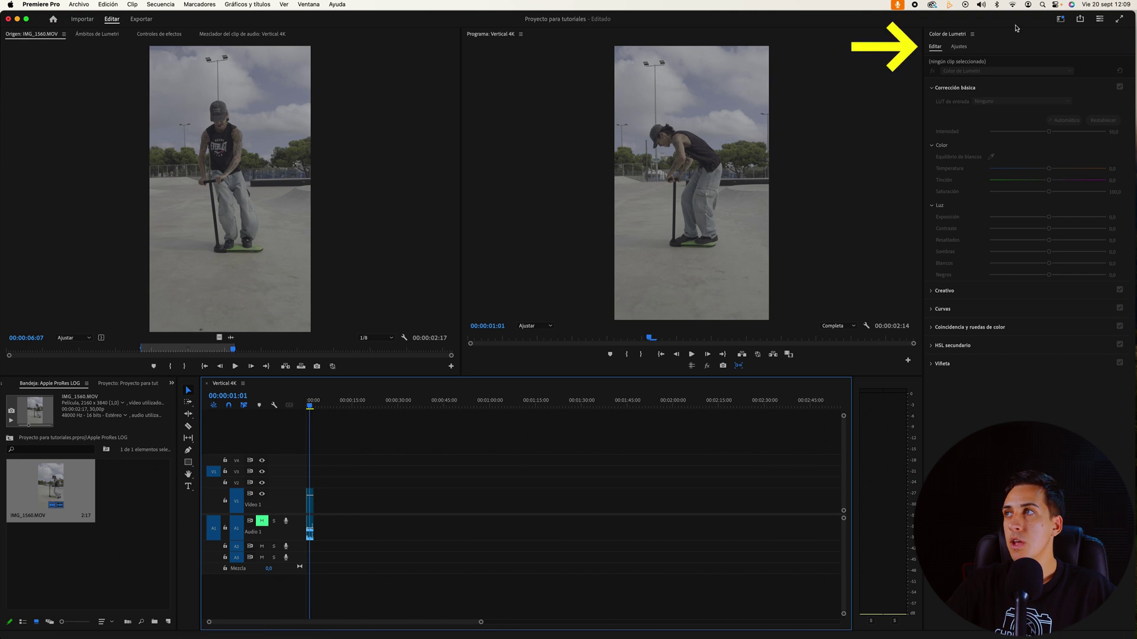
{"action": "left_click", "coordinate": [935, 201]}
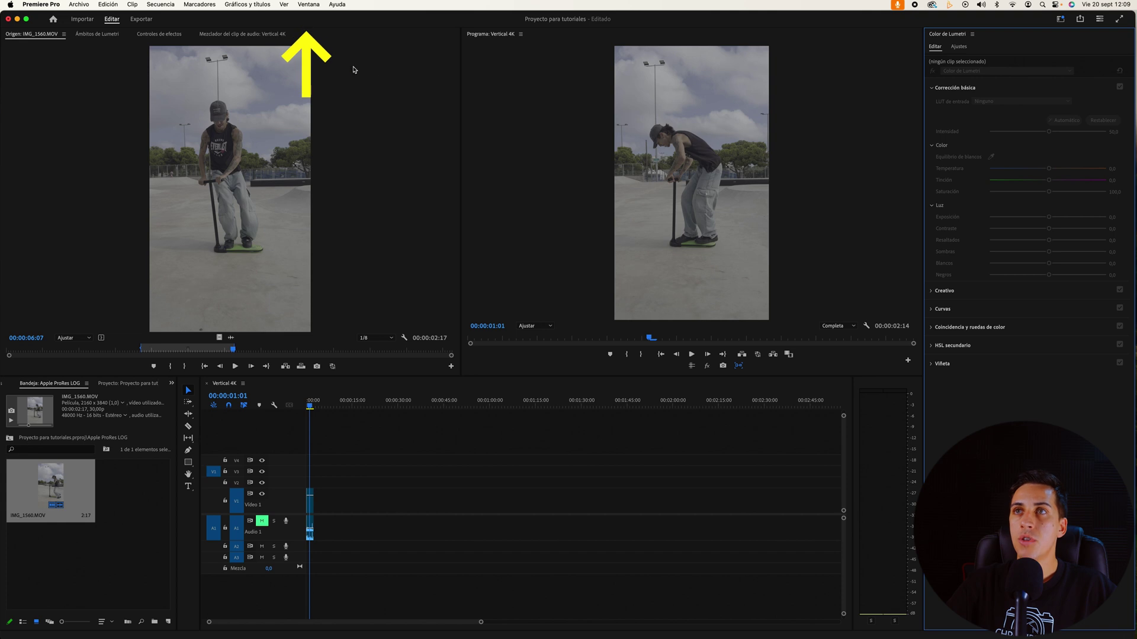
{"action": "left_click", "coordinate": [307, 5]}
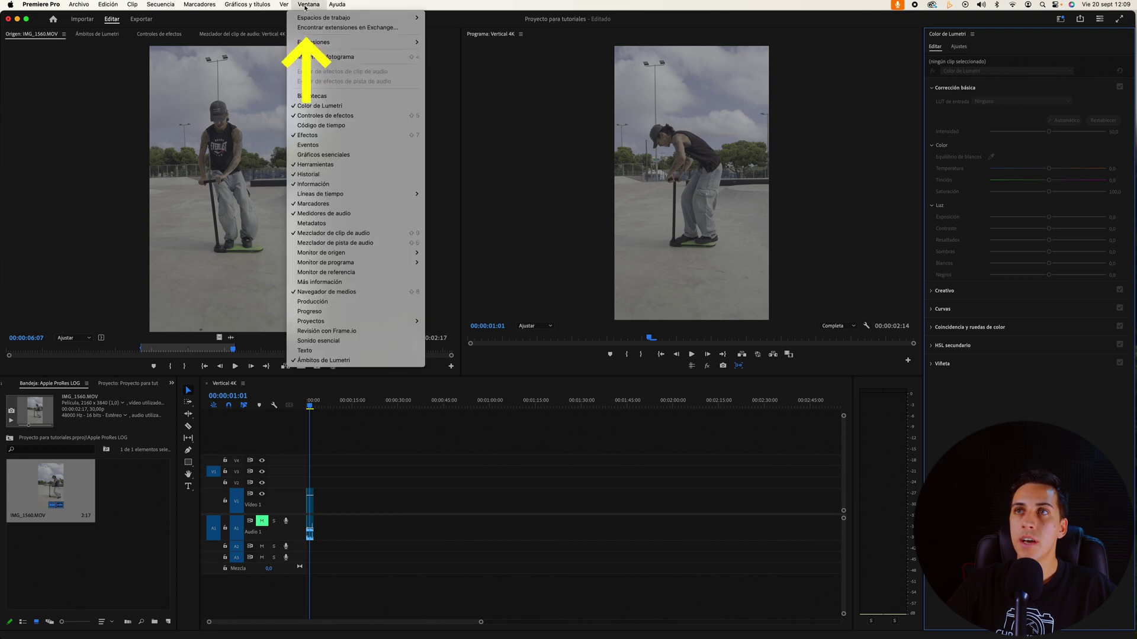
{"action": "mouse_move", "coordinate": [332, 17]}
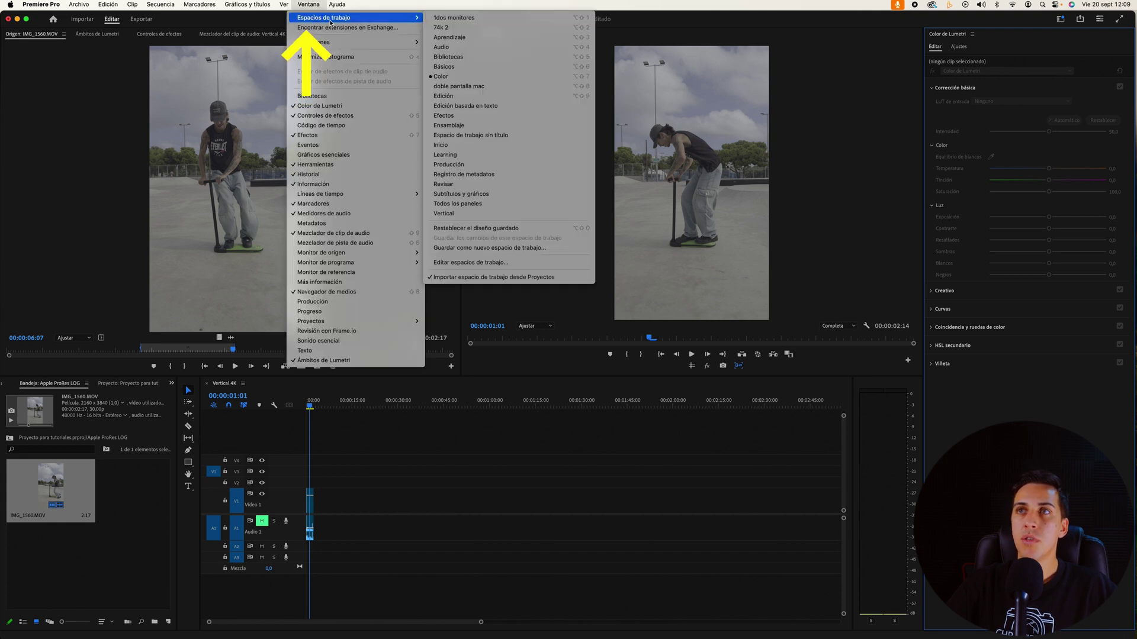
{"action": "left_click", "coordinate": [456, 80]}
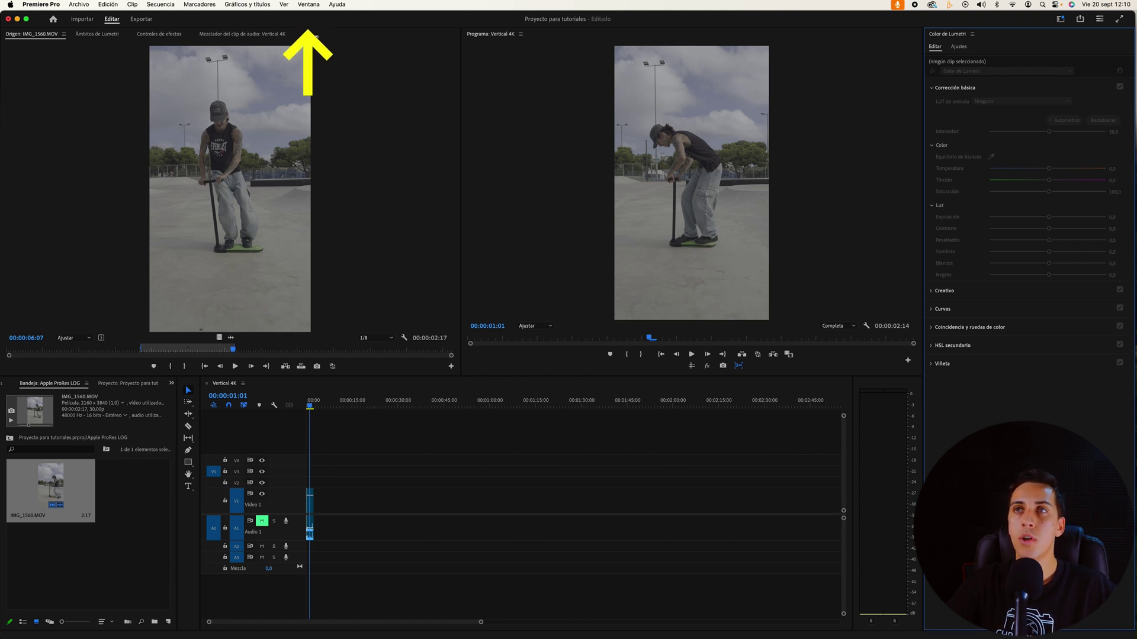
{"action": "left_click", "coordinate": [308, 5]}
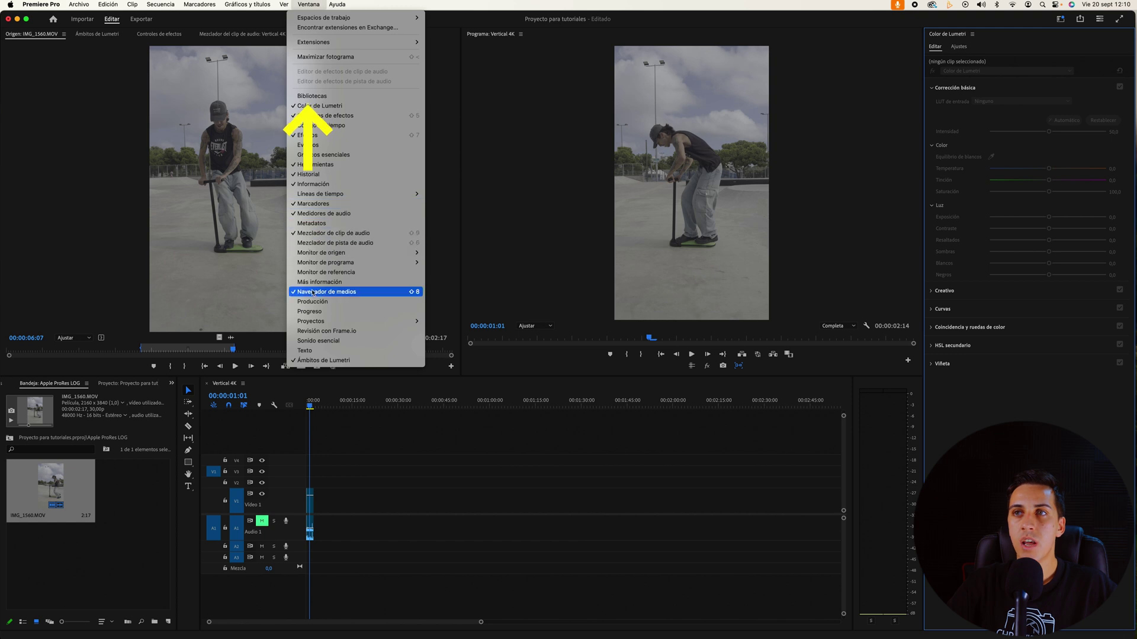
{"action": "left_click", "coordinate": [314, 106]}
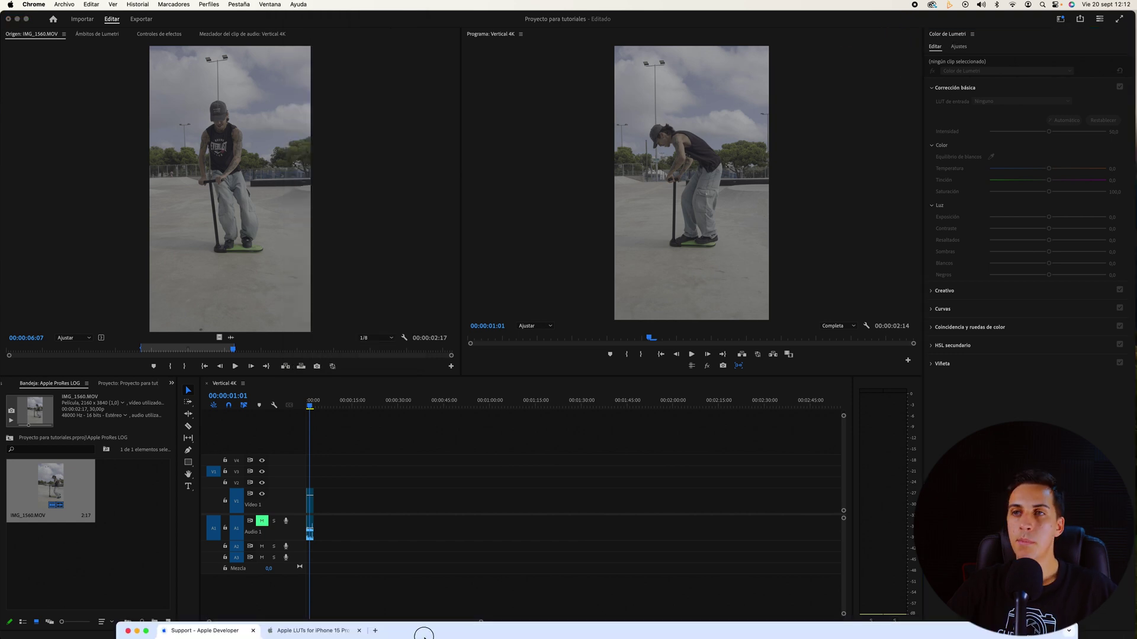
Bring Chrome forward and expand the Apple Log profile details with its white paper and LUT downloads
{"action": "left_click_drag", "start_coordinate": [424, 634], "coordinate": [363, 62]}
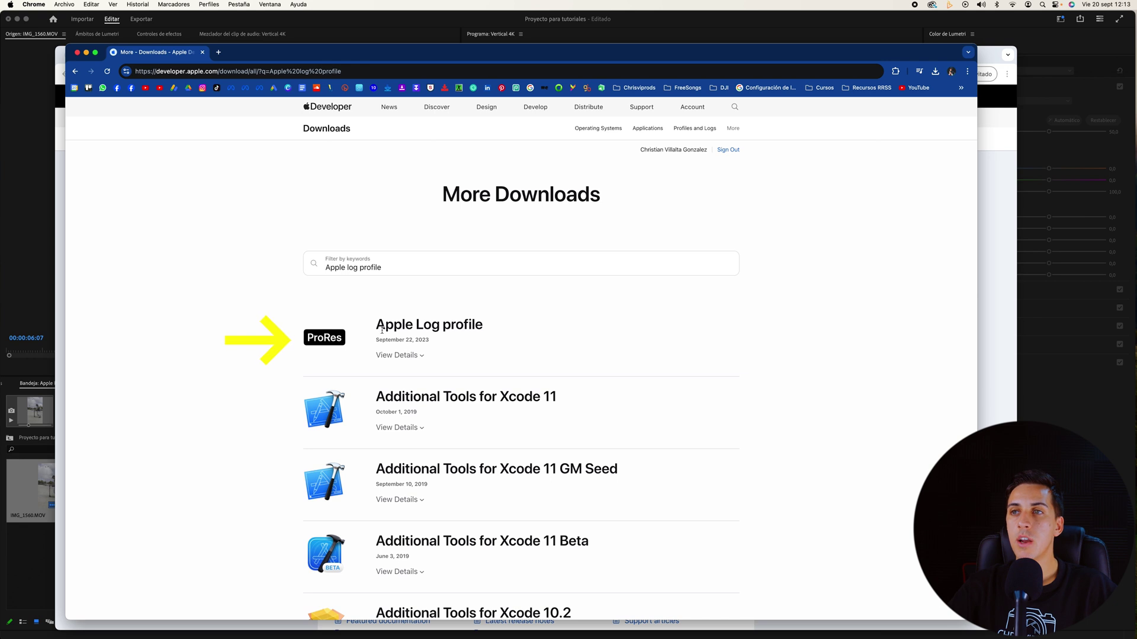
{"action": "left_click", "coordinate": [417, 356]}
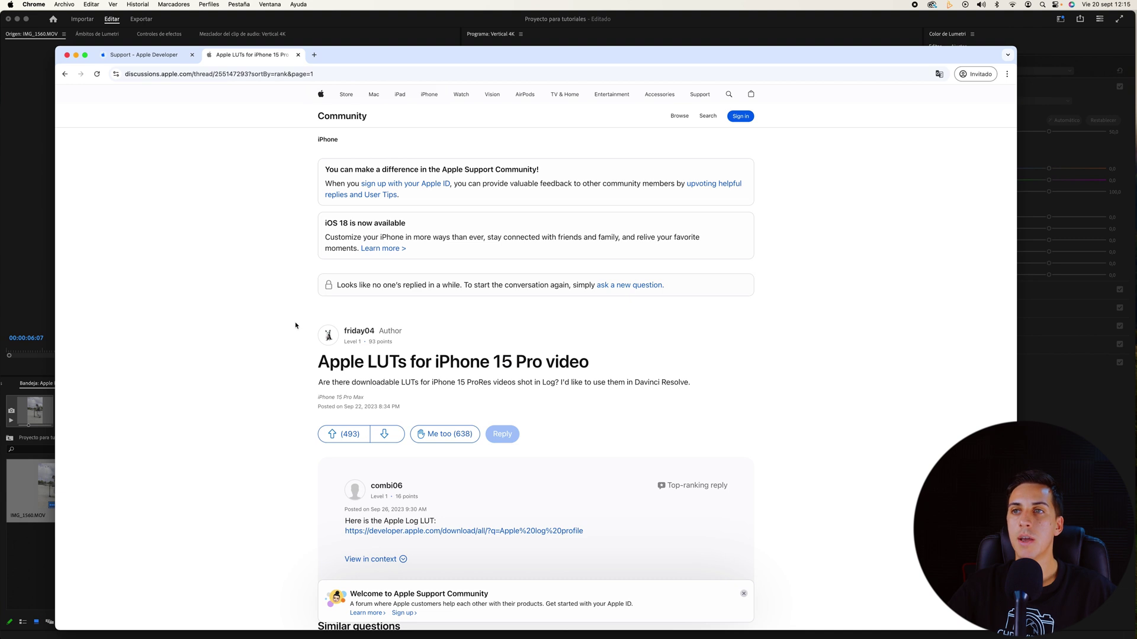
{"action": "scroll", "coordinate": [356, 231], "scroll_direction": "down", "scroll_amount": 5}
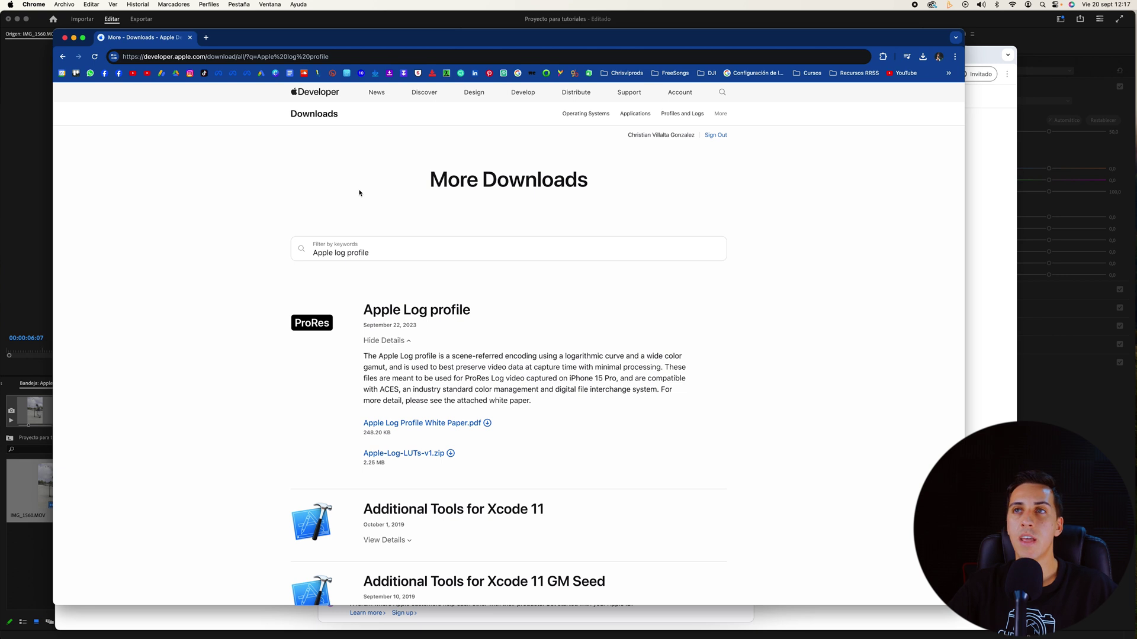
{"action": "scroll", "coordinate": [428, 354], "scroll_direction": "down", "scroll_amount": 1}
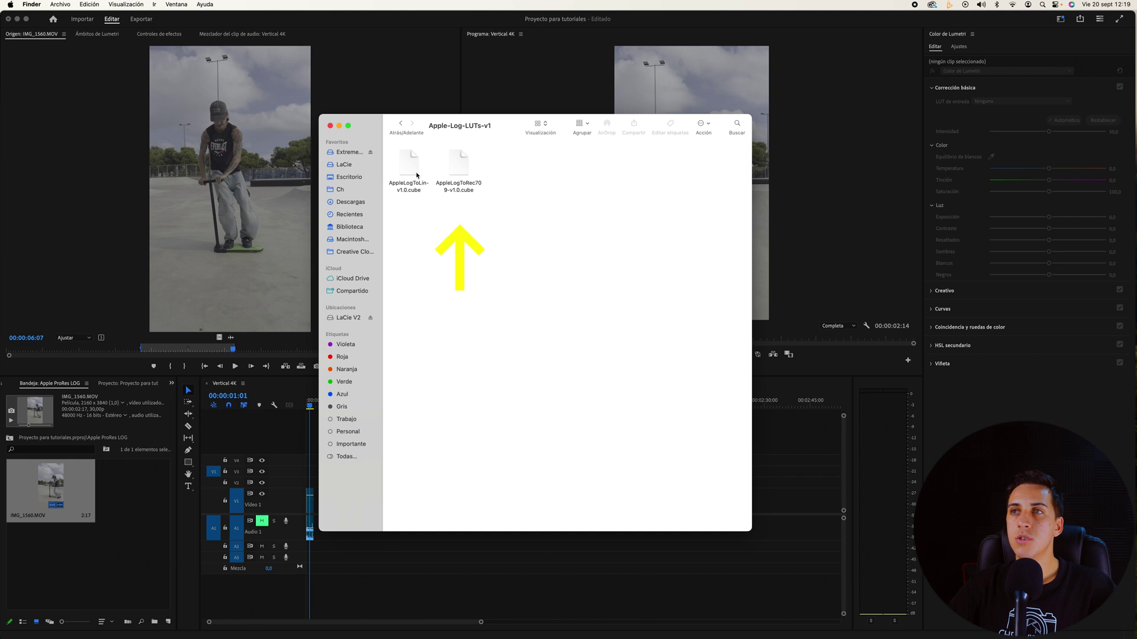
Select AppleLogToRec709-v1.0.cube in Finder, then return to Premiere and select the IMG_1560 clip
{"action": "left_click", "coordinate": [459, 188]}
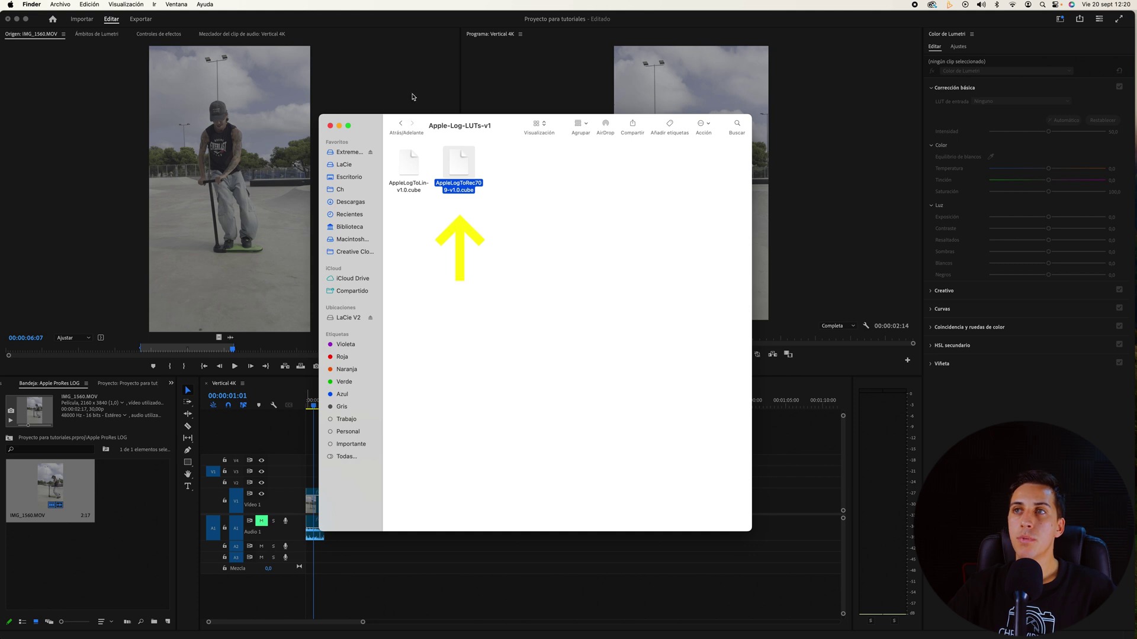
{"action": "left_click", "coordinate": [413, 96]}
{"action": "left_click", "coordinate": [316, 510]}
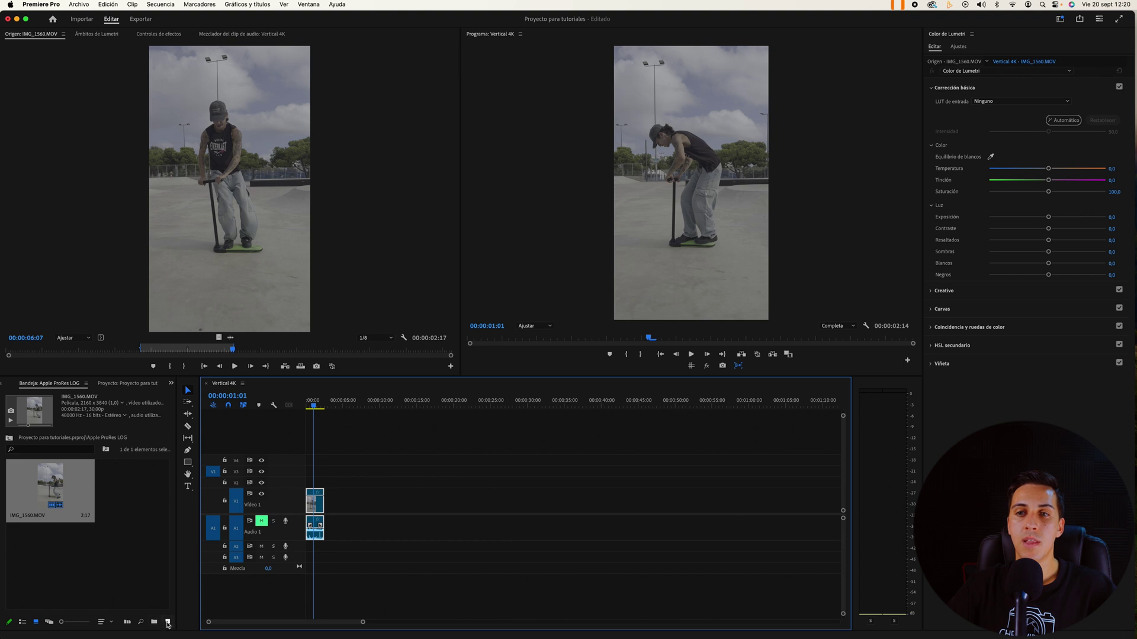
Create a new 2160×3840 adjustment layer in the project bin
{"action": "left_click", "coordinate": [163, 576]}
{"action": "left_click", "coordinate": [168, 621]}
{"action": "left_click", "coordinate": [193, 562]}
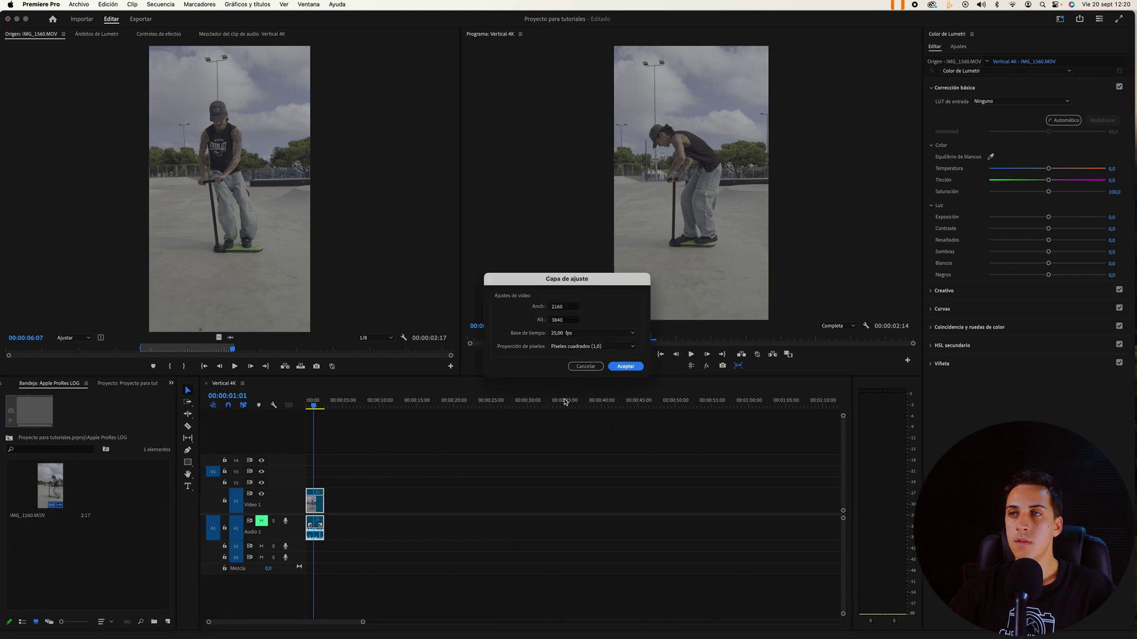
{"action": "left_click", "coordinate": [619, 368]}
Place the adjustment layer on V2 above IMG_1560, undoing an accidental move
{"action": "left_click_drag", "start_coordinate": [128, 489], "coordinate": [324, 481]}
{"action": "left_click", "coordinate": [314, 487]}
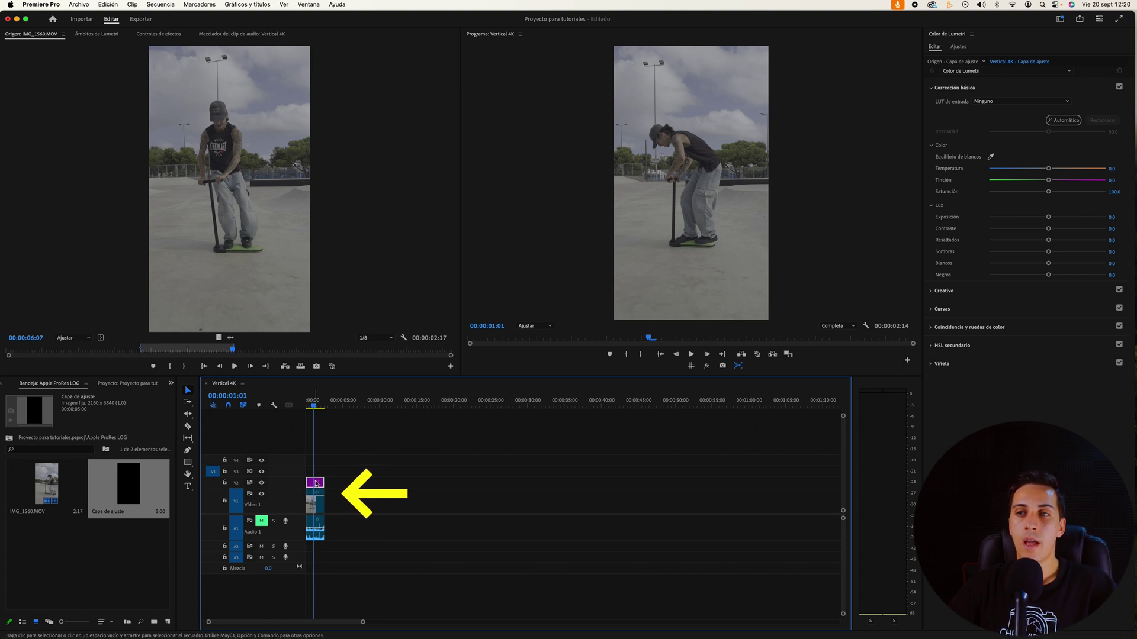
{"action": "left_click_drag", "start_coordinate": [312, 489], "coordinate": [401, 487]}
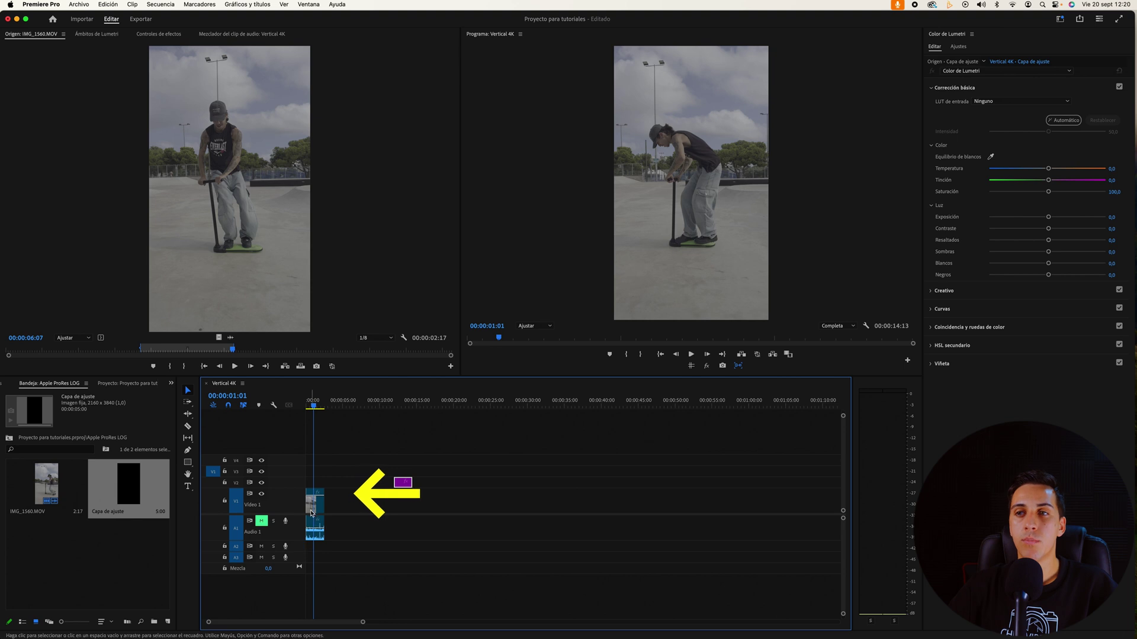
{"action": "left_click", "coordinate": [313, 511]}
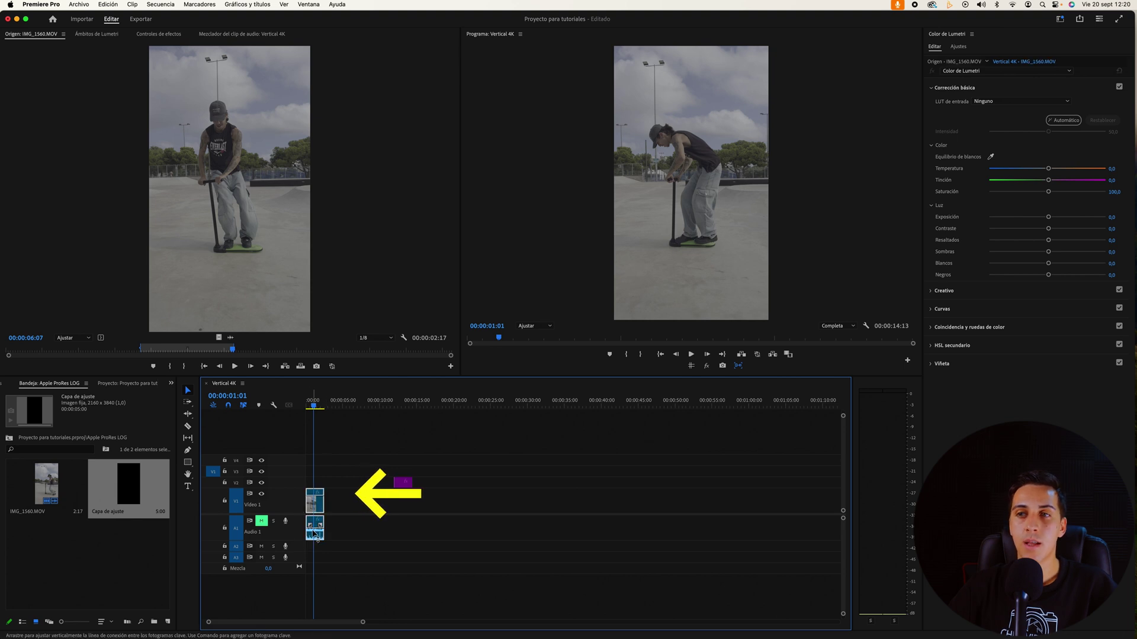
{"action": "key", "text": "super+z"}
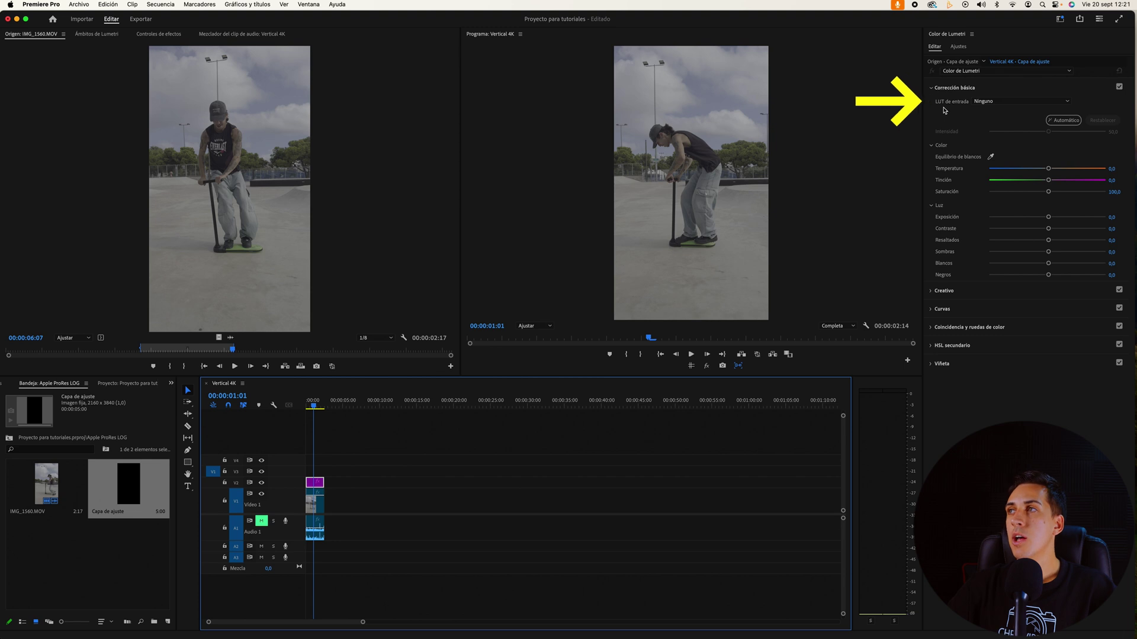
Load AppleLogToRec709-v1.0.cube as the adjustment layer's Lumetri input LUT
{"action": "left_click", "coordinate": [1006, 101]}
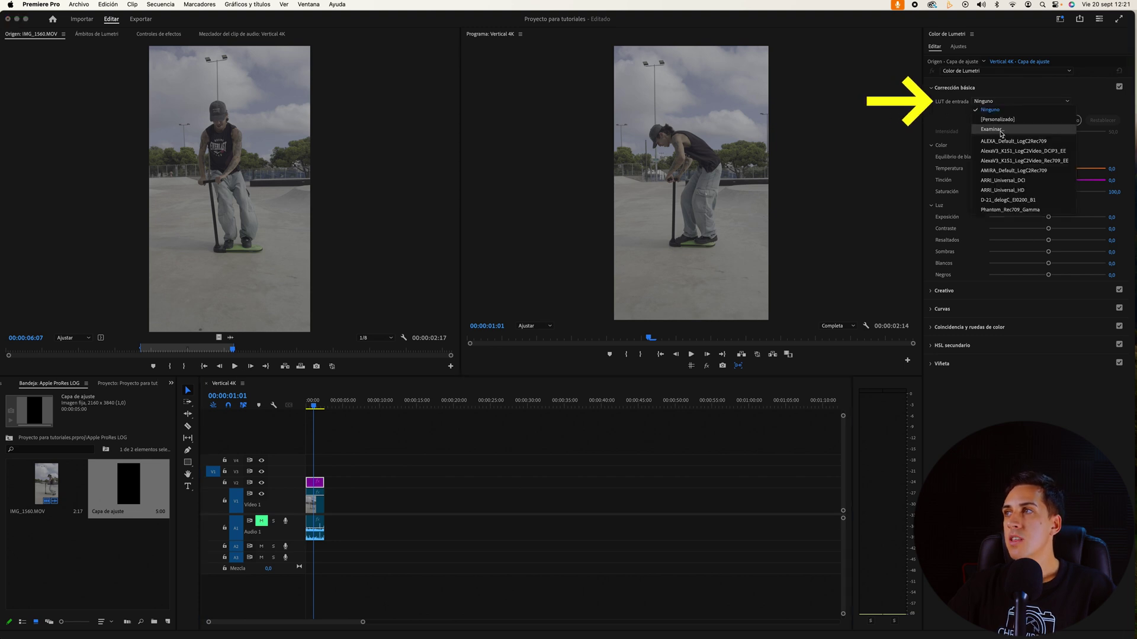
{"action": "left_click", "coordinate": [1001, 130]}
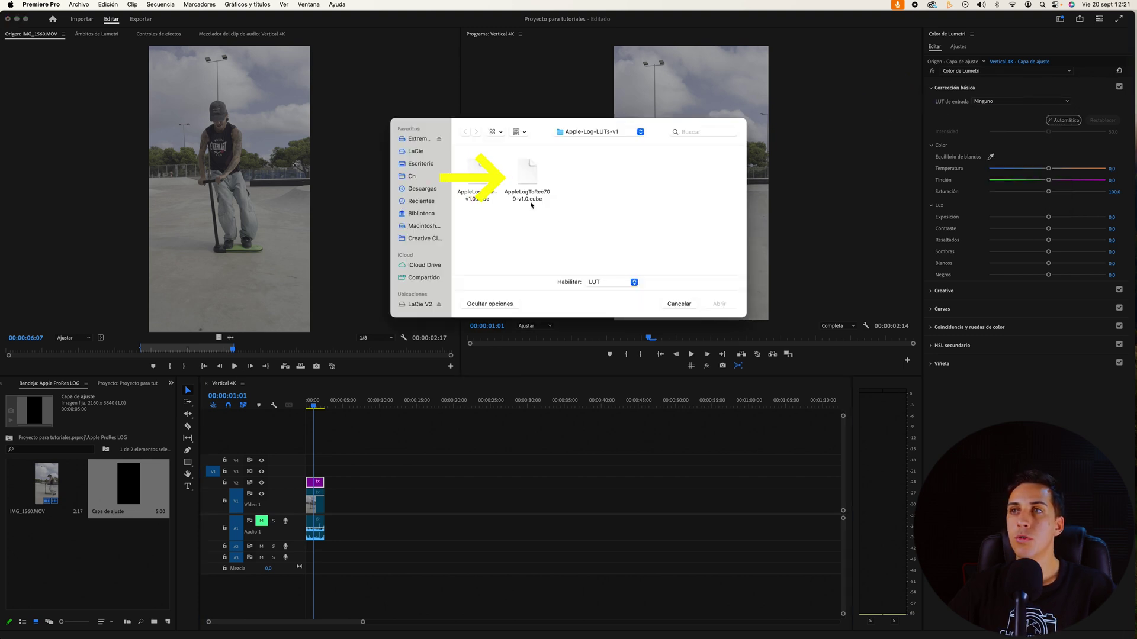
{"action": "left_click", "coordinate": [530, 203]}
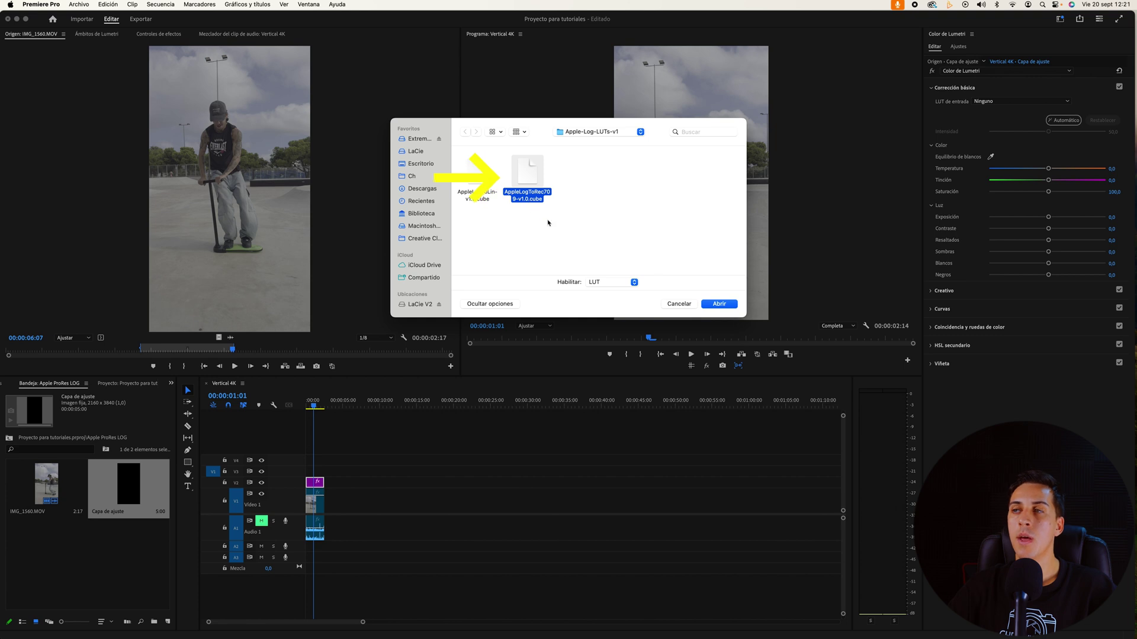
{"action": "left_click", "coordinate": [719, 304]}
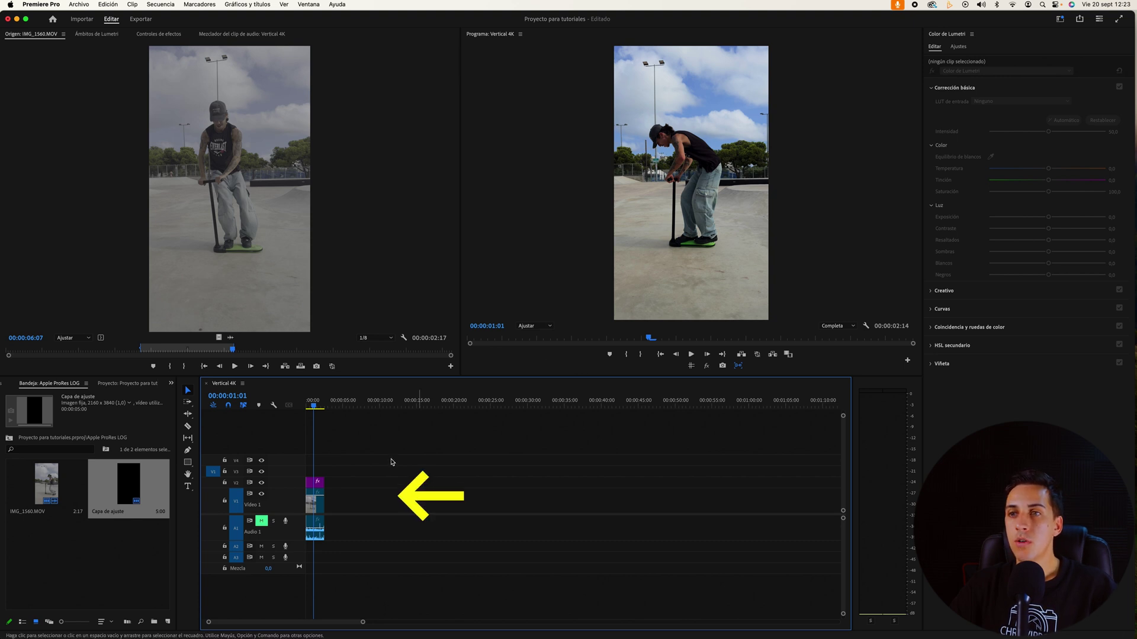
Stack another adjustment layer from the bin above the first clip
{"action": "left_click", "coordinate": [314, 502]}
{"action": "left_click", "coordinate": [123, 495]}
{"action": "left_click_drag", "start_coordinate": [123, 495], "coordinate": [318, 465]}
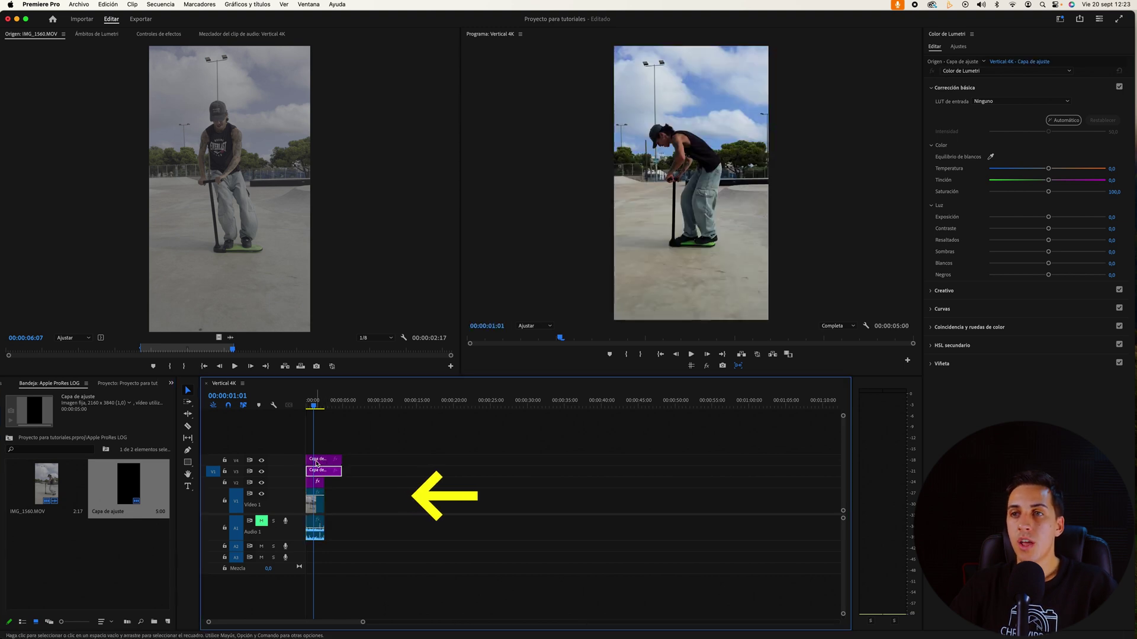
Expand Lumetri Creativo to review the Look list, then bring the raw clips Finder folder forward
{"action": "left_click", "coordinate": [946, 296]}
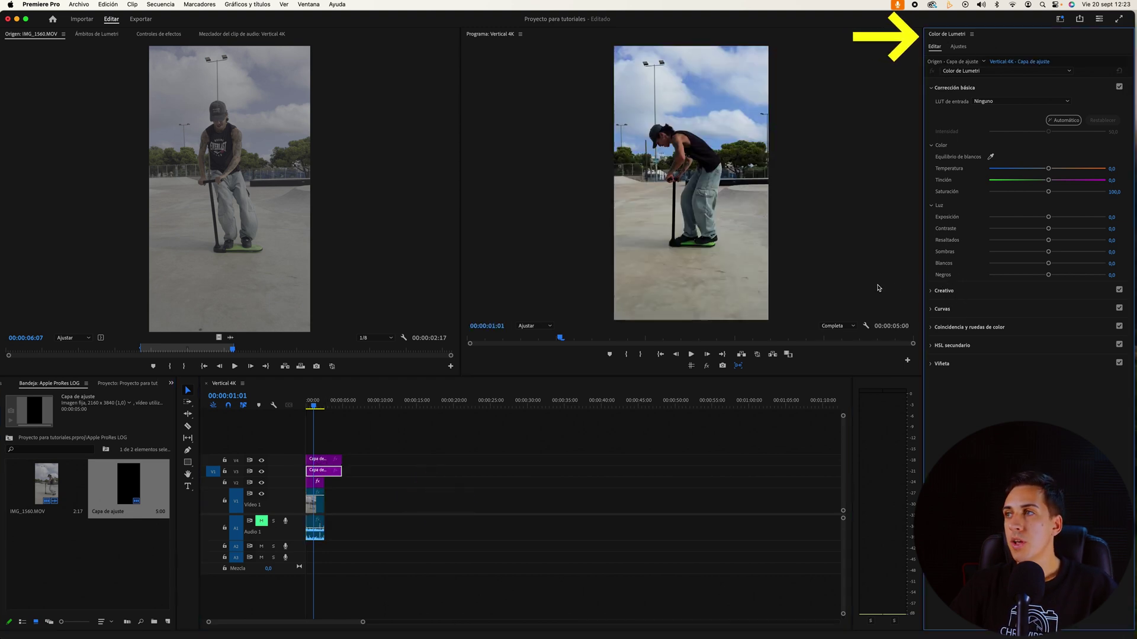
{"action": "left_click", "coordinate": [944, 291]}
{"action": "left_click", "coordinate": [962, 120]}
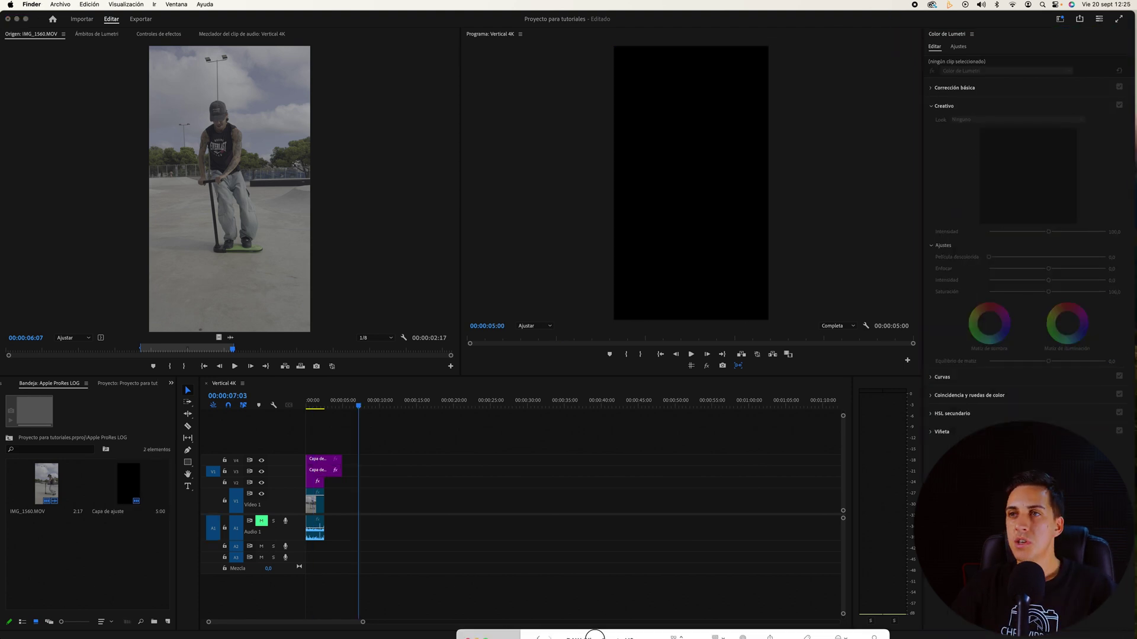
{"action": "left_click_drag", "start_coordinate": [594, 635], "coordinate": [546, 189]}
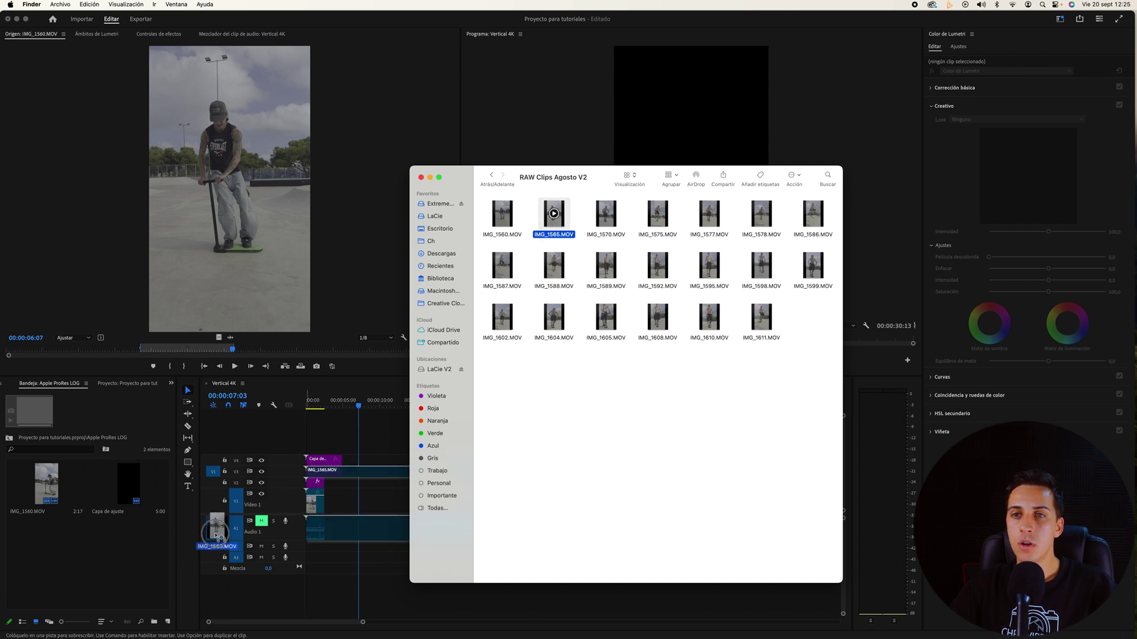
Import IMG_1565.MOV from Finder into the timeline and confirm its input LUT stays Ninguno
{"action": "mouse_move", "coordinate": [552, 223]}
{"action": "left_mouse_down"}
{"action": "mouse_move", "coordinate": [36, 564]}
{"action": "mouse_move", "coordinate": [357, 515]}
{"action": "left_mouse_up"}
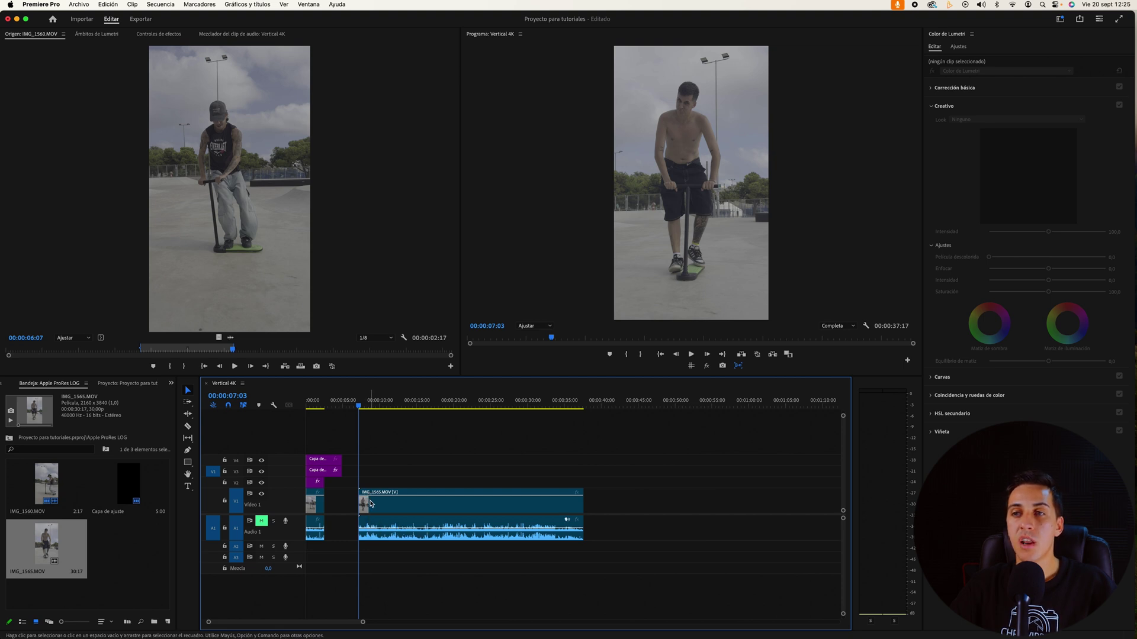
{"action": "left_click", "coordinate": [379, 510]}
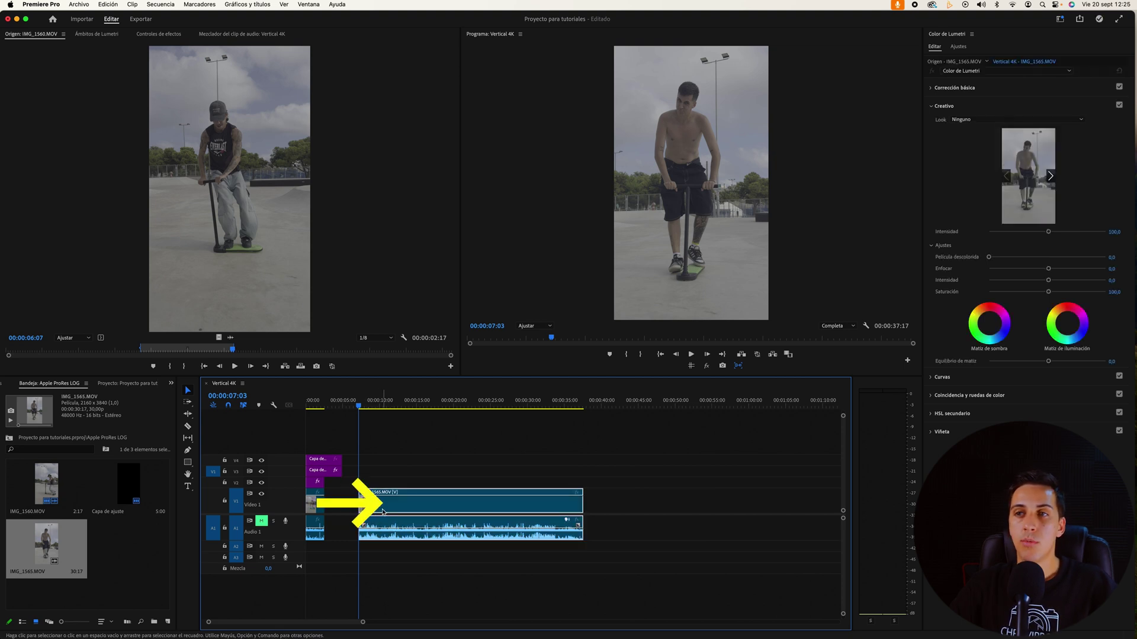
{"action": "left_click", "coordinate": [955, 88]}
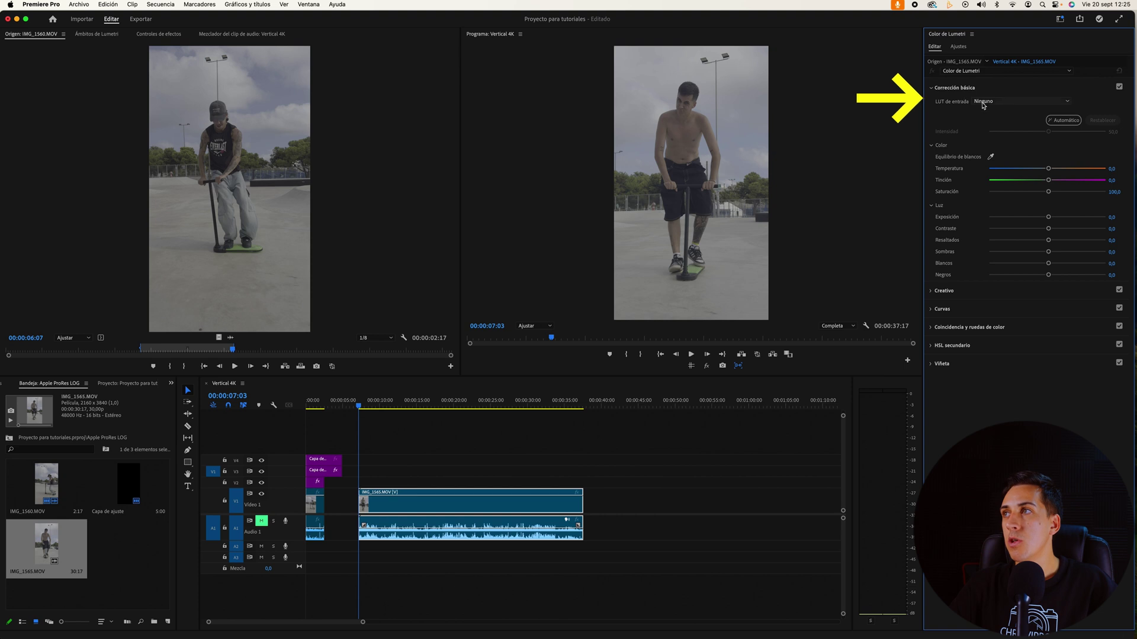
{"action": "left_click", "coordinate": [985, 102]}
{"action": "left_click", "coordinate": [962, 116]}
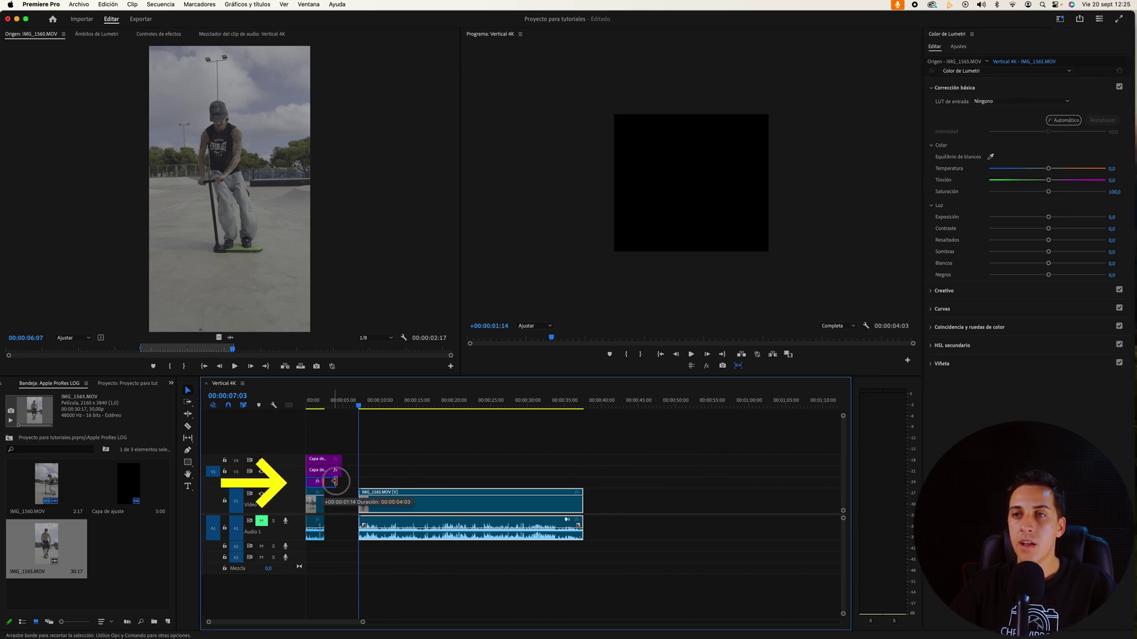
Extend the adjustment layer over more footage and place IMG_1565.MOV after the first clip
{"action": "left_click_drag", "start_coordinate": [320, 481], "coordinate": [614, 481]}
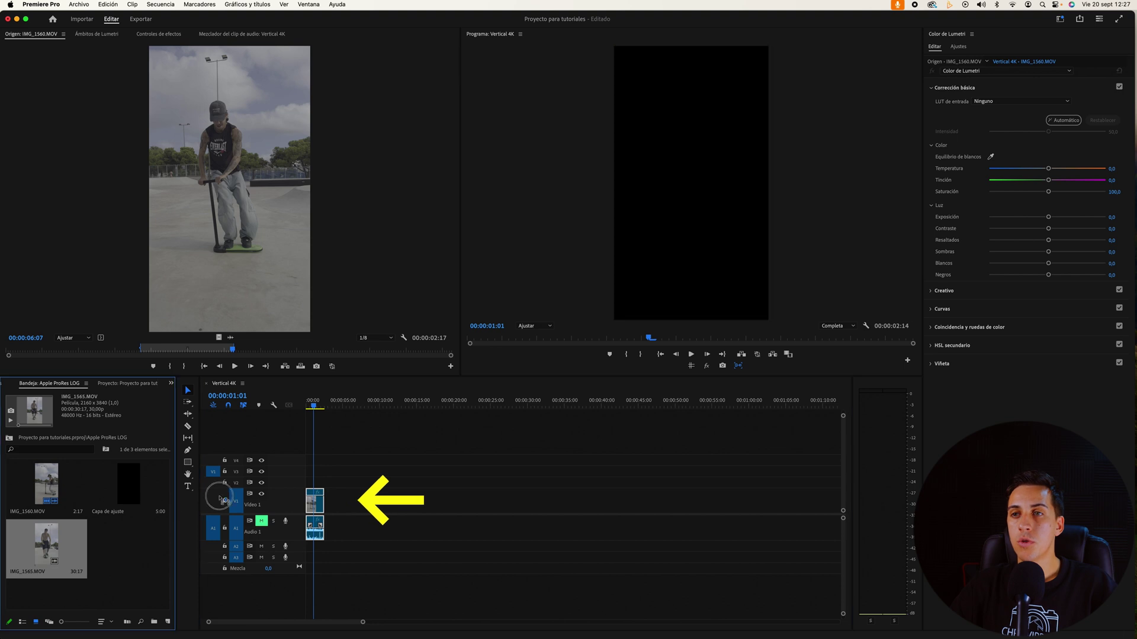
{"action": "left_click_drag", "start_coordinate": [23, 554], "coordinate": [342, 502]}
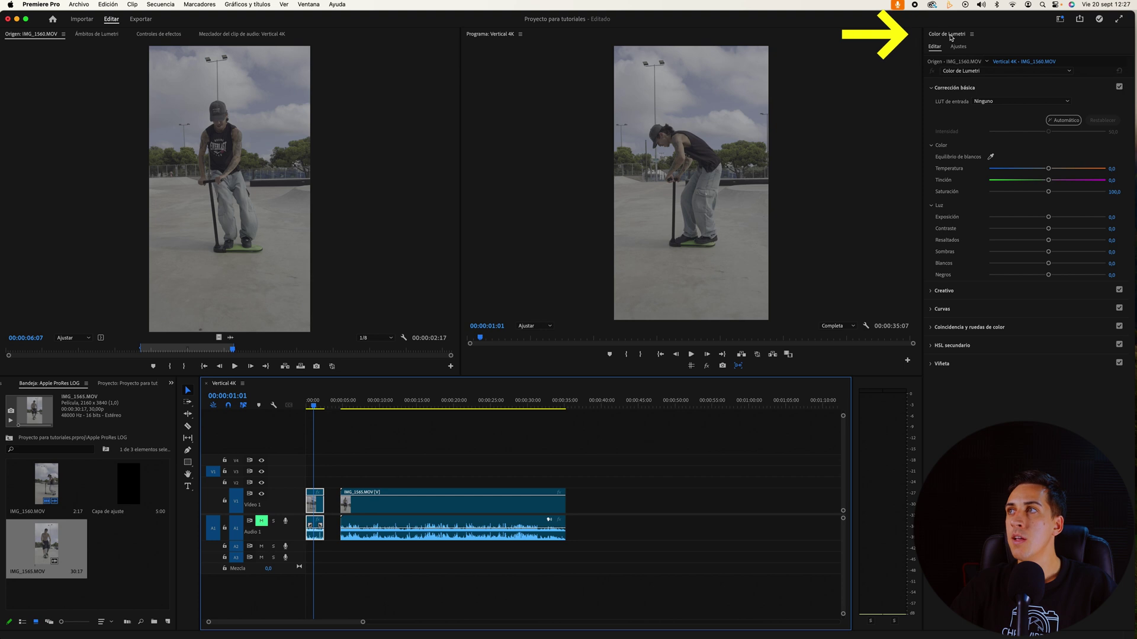
Enable 'Detectar automáticamente el espacio de color del vídeo en Log' under Lumetri project settings, then check IMG_1565
{"action": "left_click", "coordinate": [959, 47]}
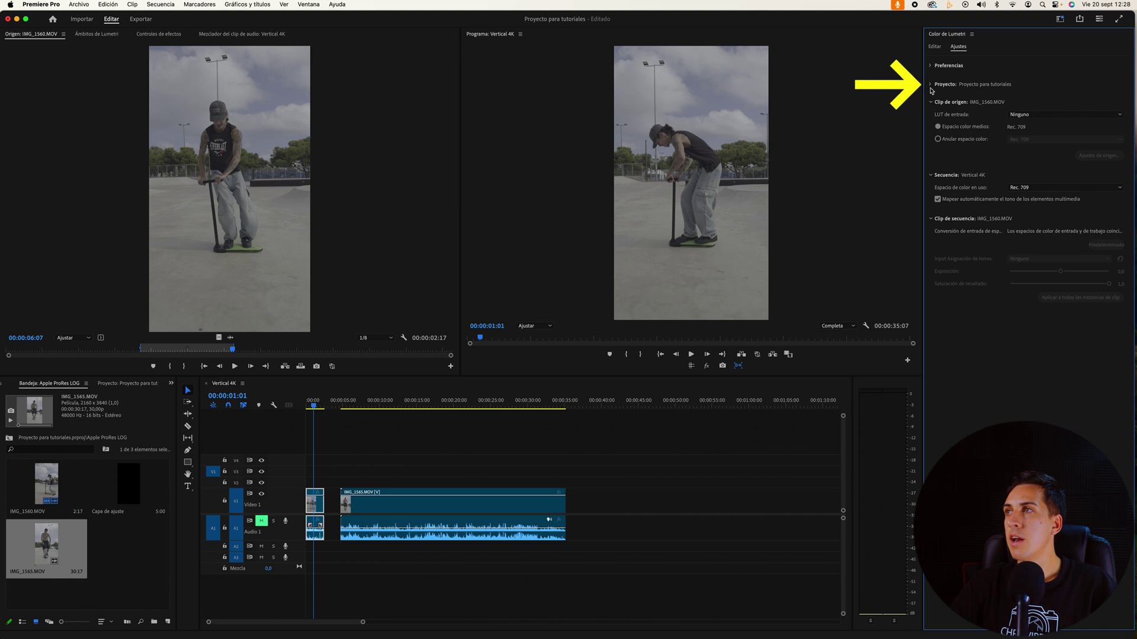
{"action": "left_click", "coordinate": [930, 85]}
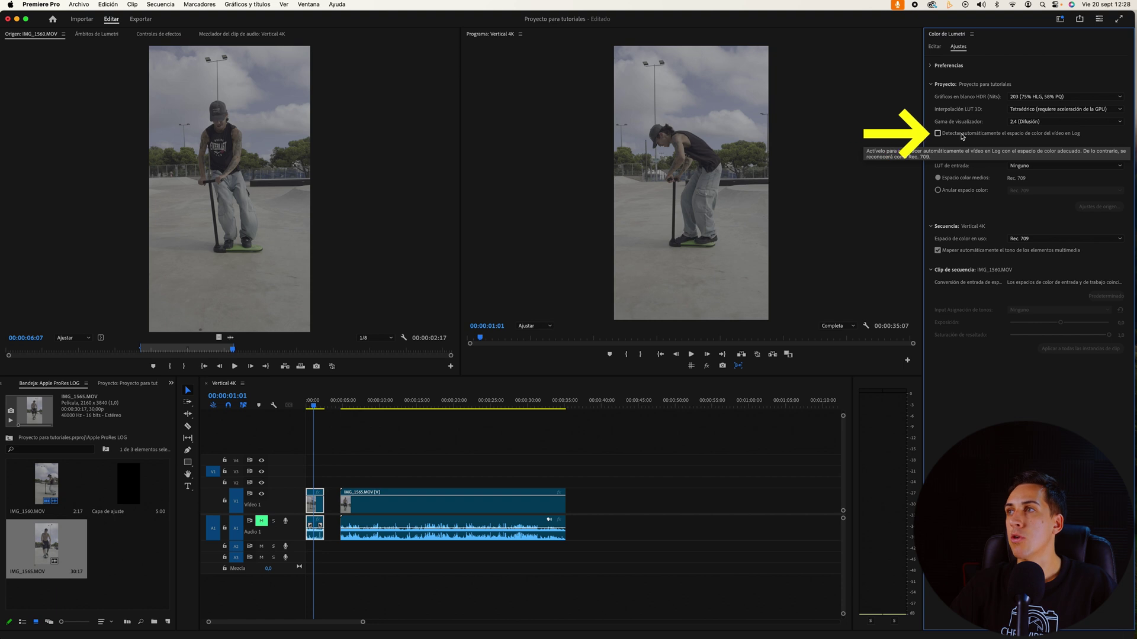
{"action": "left_click", "coordinate": [939, 134]}
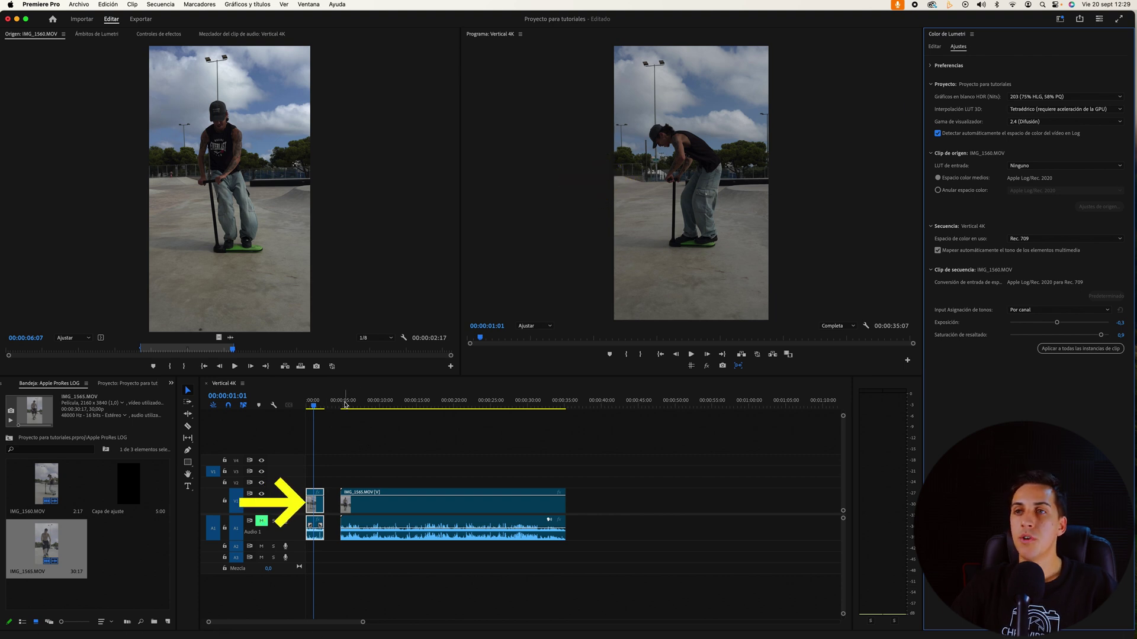
{"action": "left_click", "coordinate": [341, 503]}
Drag IMG_1602.MOV from Finder onto V1 after IMG_1565, then return to the sequence start
{"action": "left_click", "coordinate": [267, 611]}
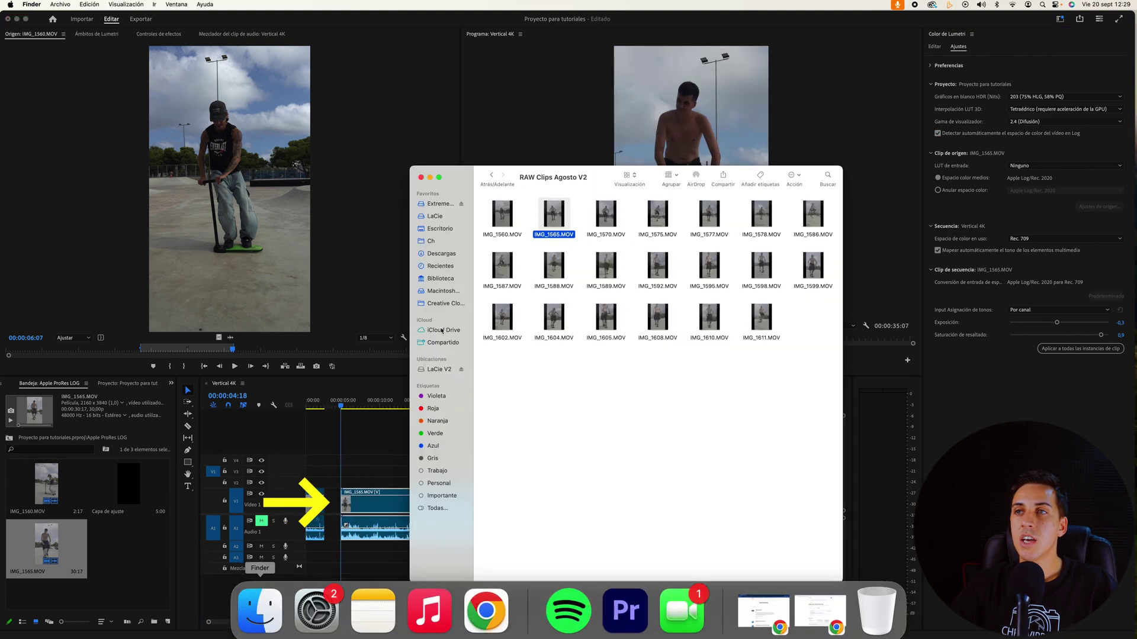
{"action": "mouse_move", "coordinate": [502, 320]}
{"action": "left_mouse_down"}
{"action": "mouse_move", "coordinate": [121, 565]}
{"action": "mouse_move", "coordinate": [592, 503]}
{"action": "left_mouse_up"}
{"action": "left_click", "coordinate": [581, 403]}
{"action": "left_click_drag", "start_coordinate": [580, 403], "coordinate": [581, 404]}
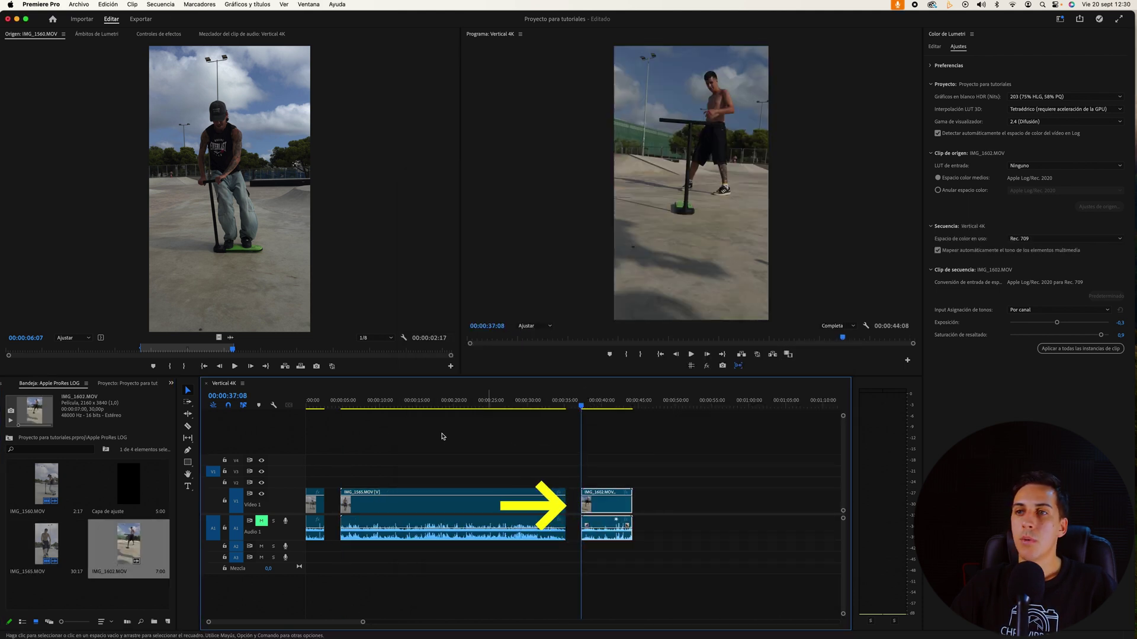
{"action": "key", "text": "Home"}
Add an adjustment layer above the clips and browse its Lumetri Creativo looks
{"action": "left_click", "coordinate": [934, 46]}
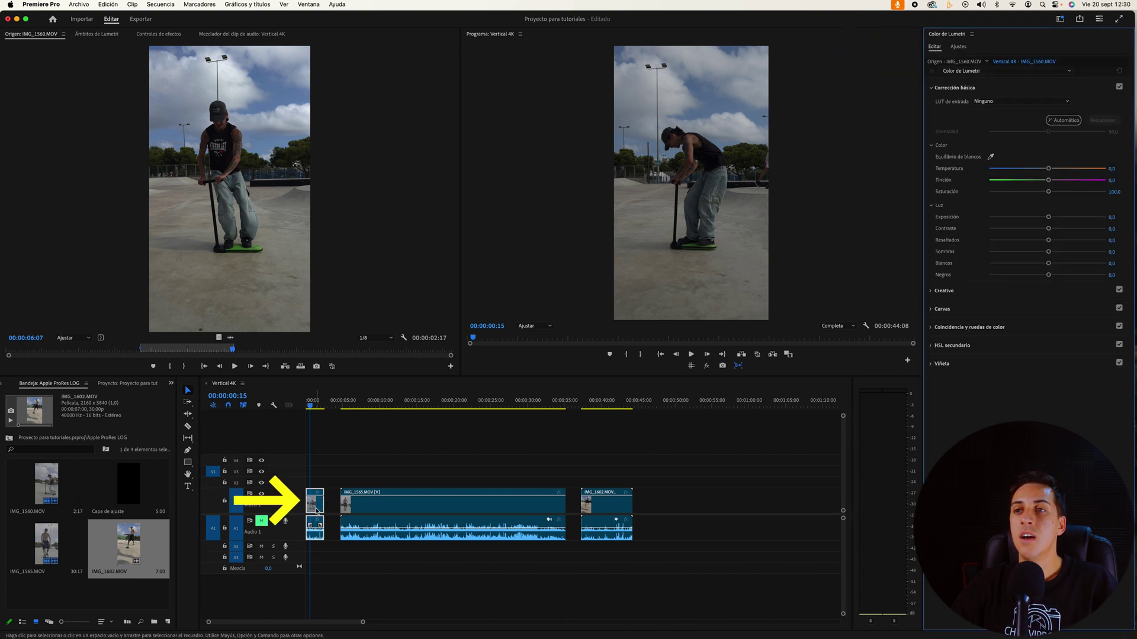
{"action": "left_click", "coordinate": [349, 506]}
{"action": "left_click_drag", "start_coordinate": [129, 486], "coordinate": [308, 474]}
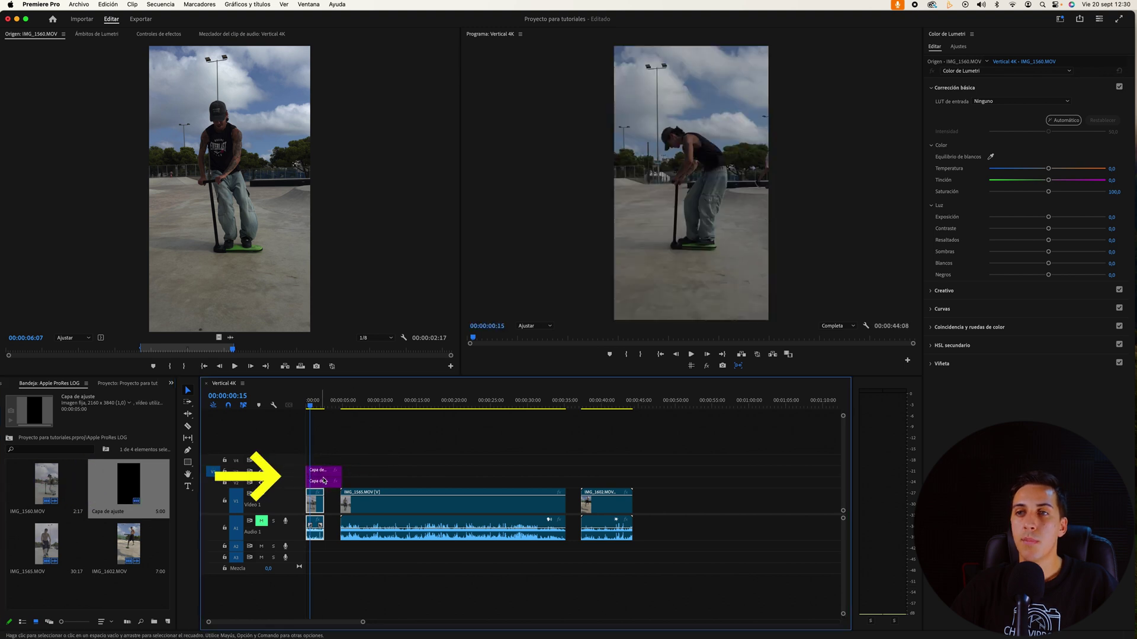
{"action": "left_click", "coordinate": [325, 481]}
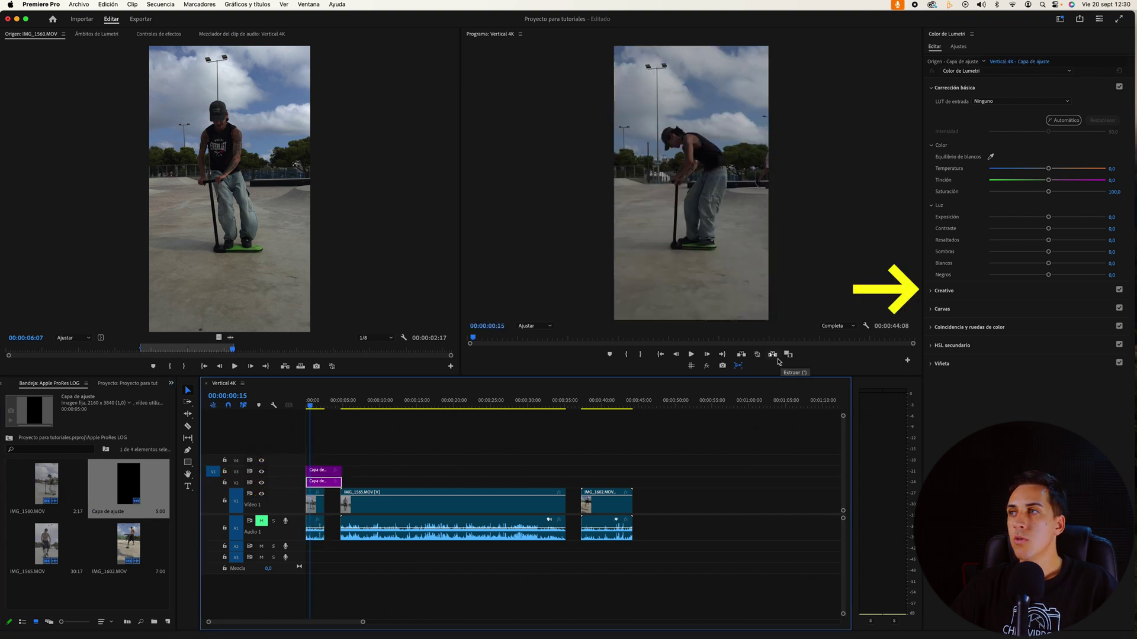
{"action": "left_click", "coordinate": [945, 290]}
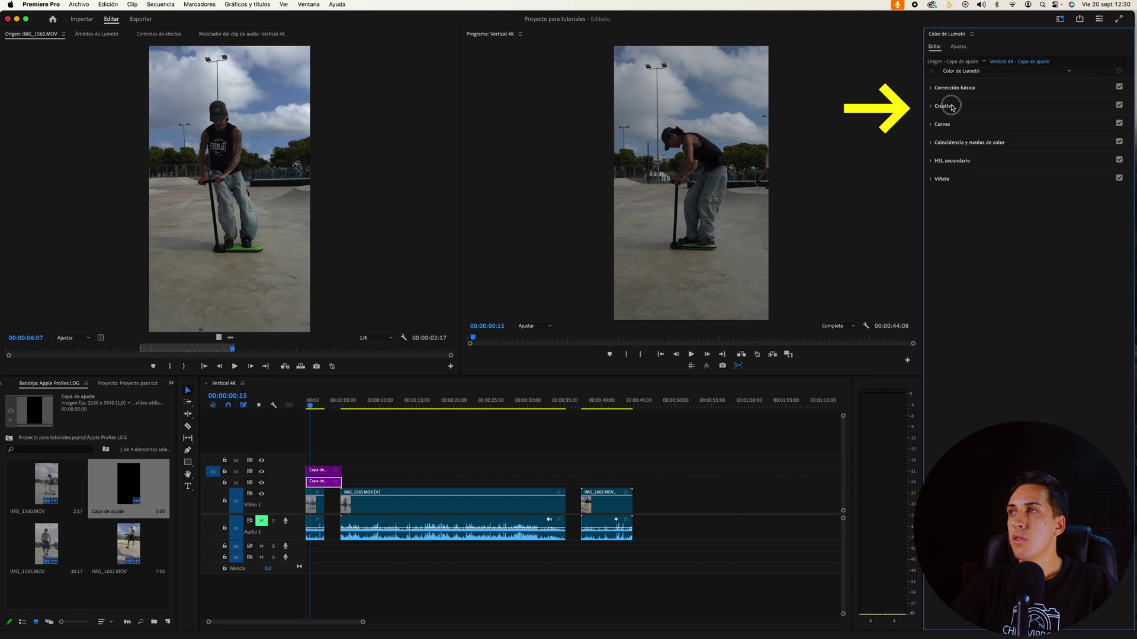
{"action": "left_click", "coordinate": [962, 121]}
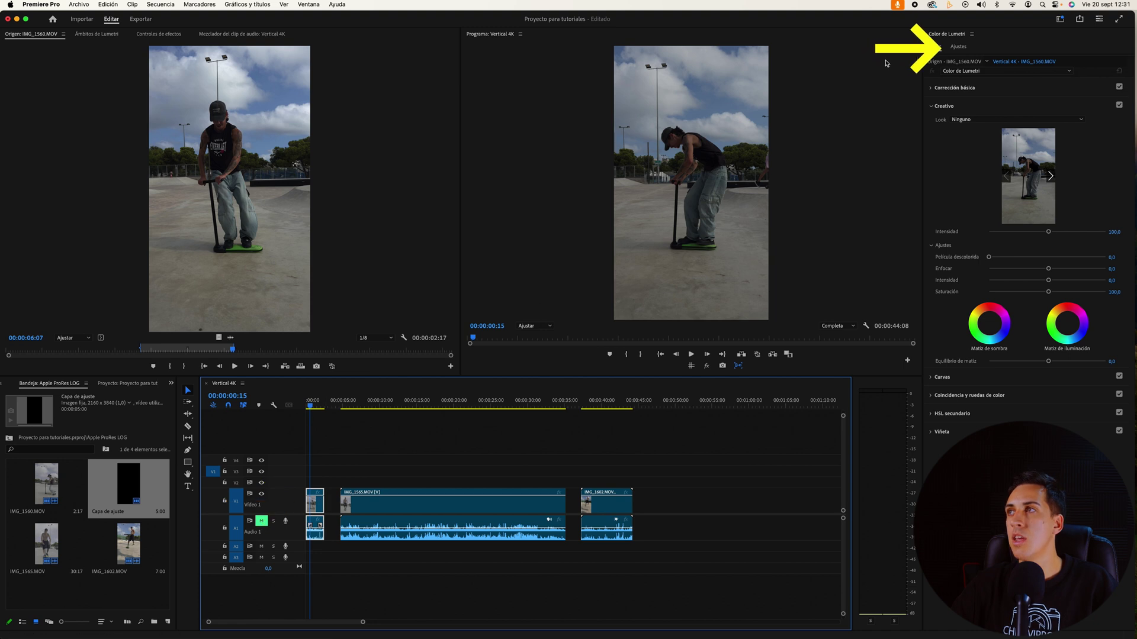
In Lumetri Ajustes, try RGB máx. tone mapping at exposure 1.5, then reset to Predeterminado
{"action": "left_click", "coordinate": [958, 47]}
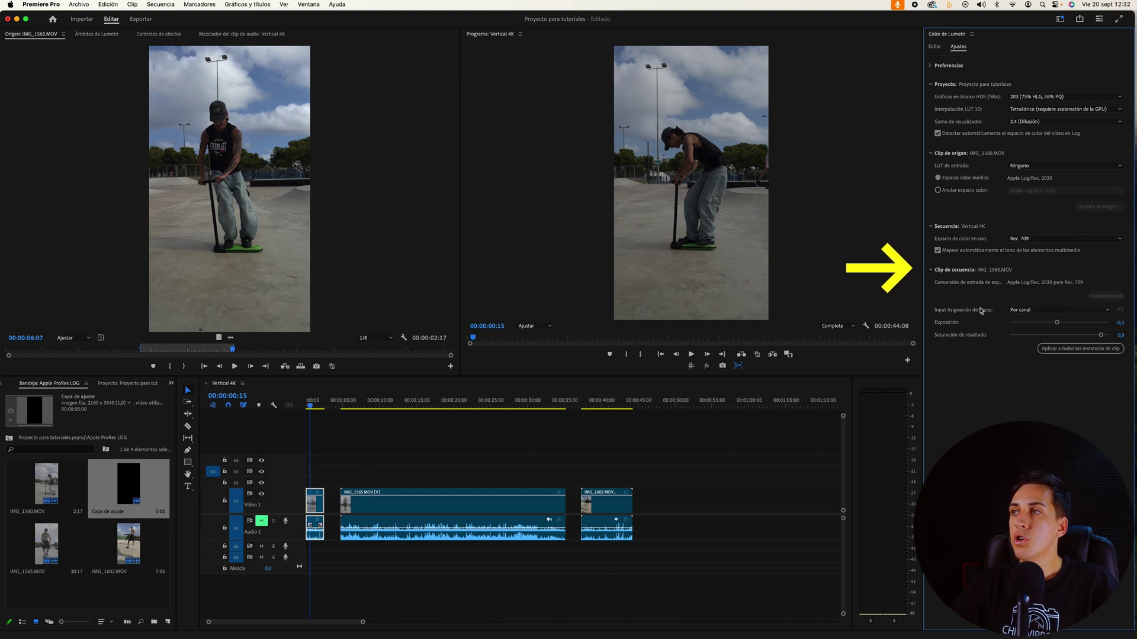
{"action": "left_click", "coordinate": [1021, 309]}
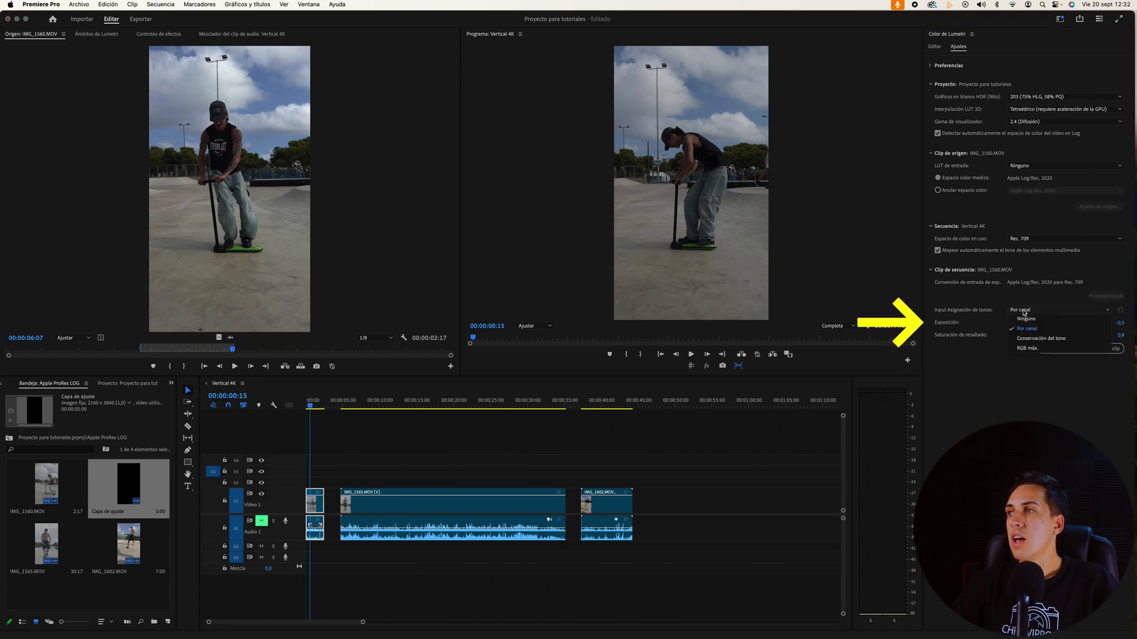
{"action": "left_click", "coordinate": [1028, 349]}
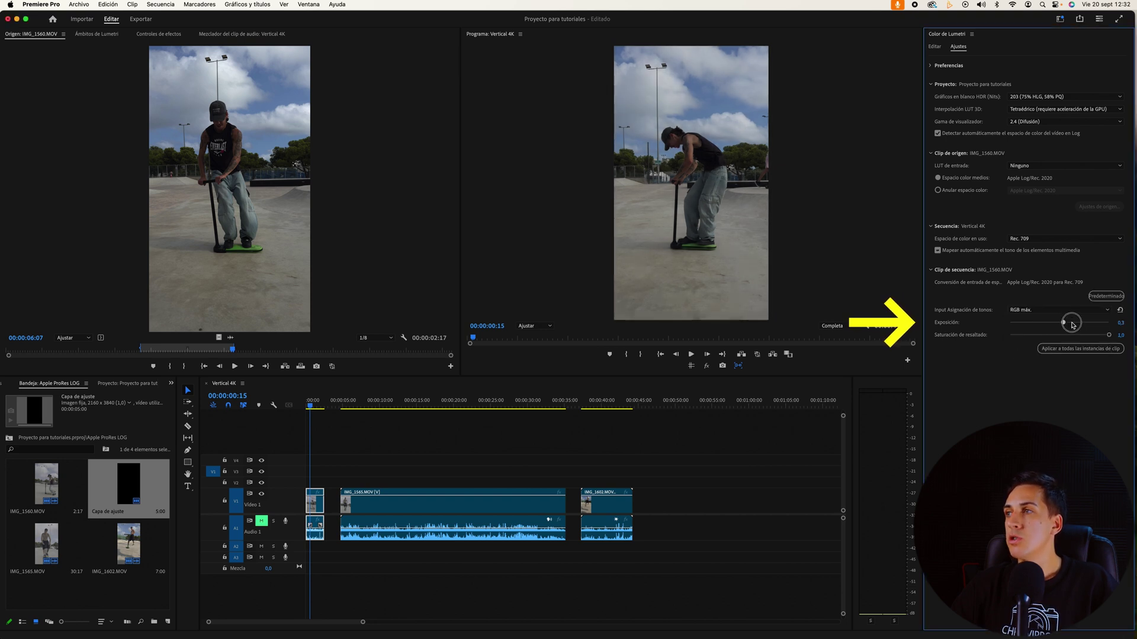
{"action": "left_click_drag", "start_coordinate": [1073, 325], "coordinate": [1084, 324]}
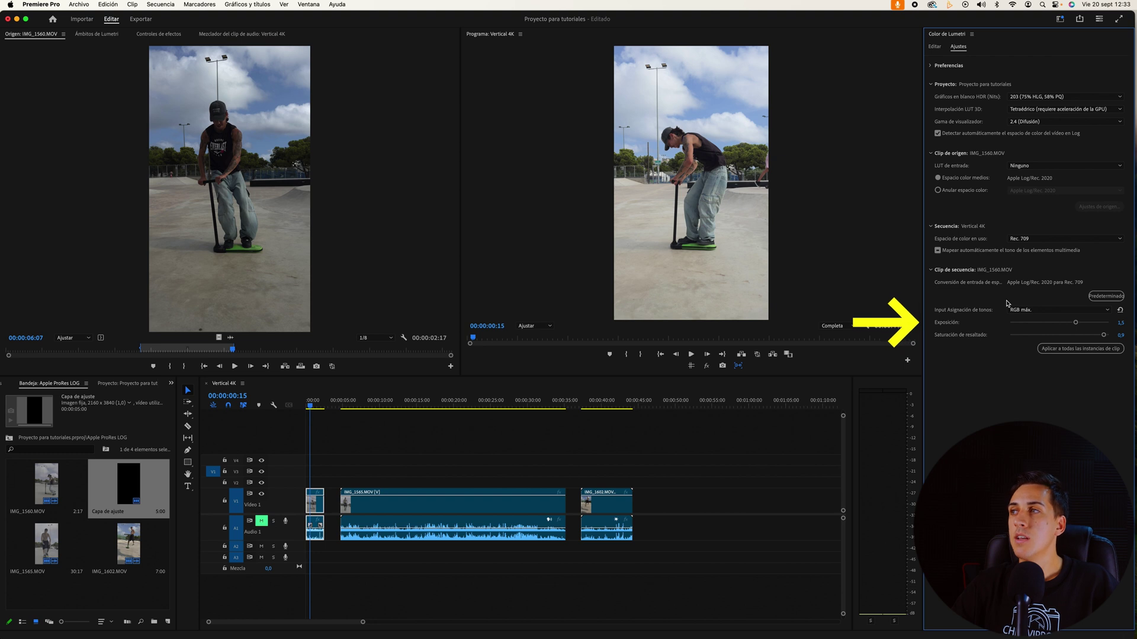
{"action": "left_click", "coordinate": [1100, 301]}
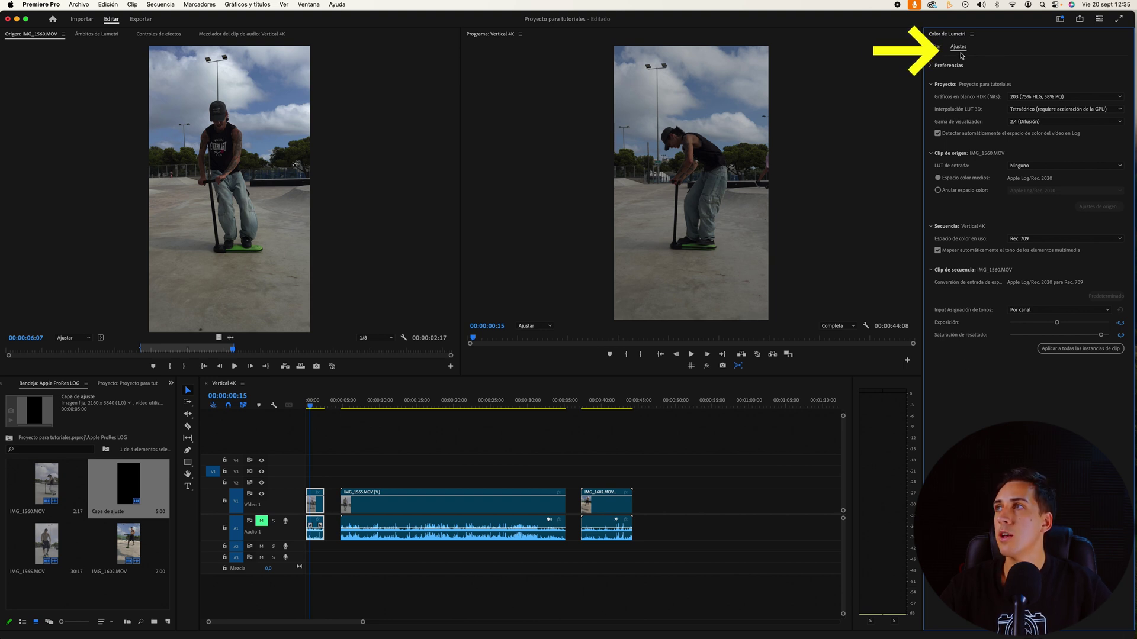
Expand Lumetri Preferencias to show display colour management and extended dynamic range monitoring
{"action": "left_click", "coordinate": [931, 66]}
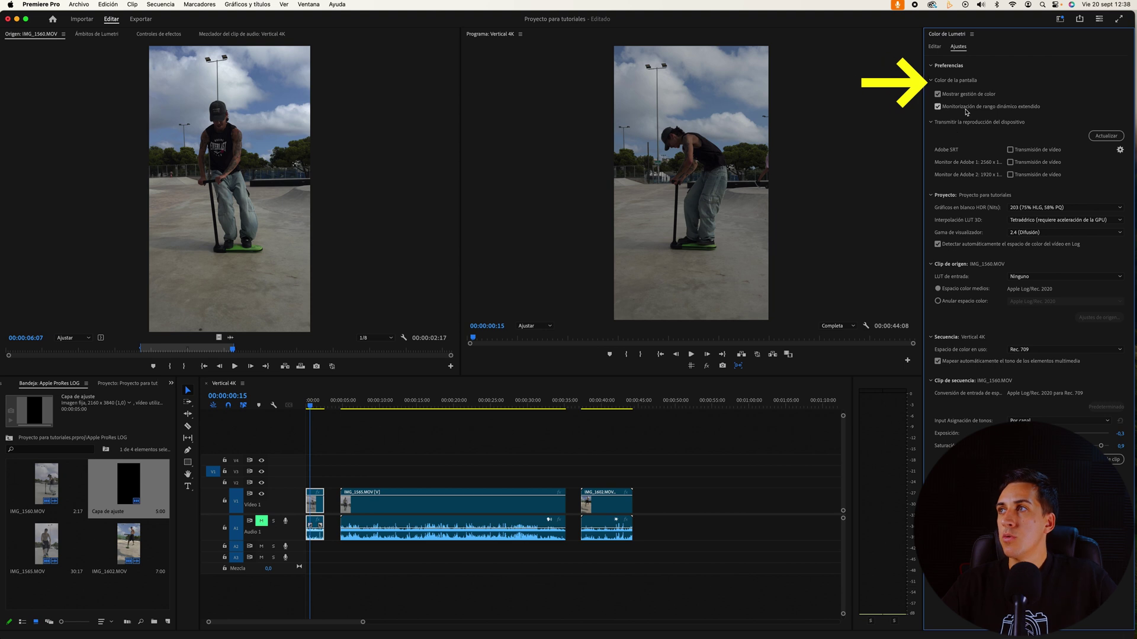
{"action": "mouse_move", "coordinate": [965, 111]}
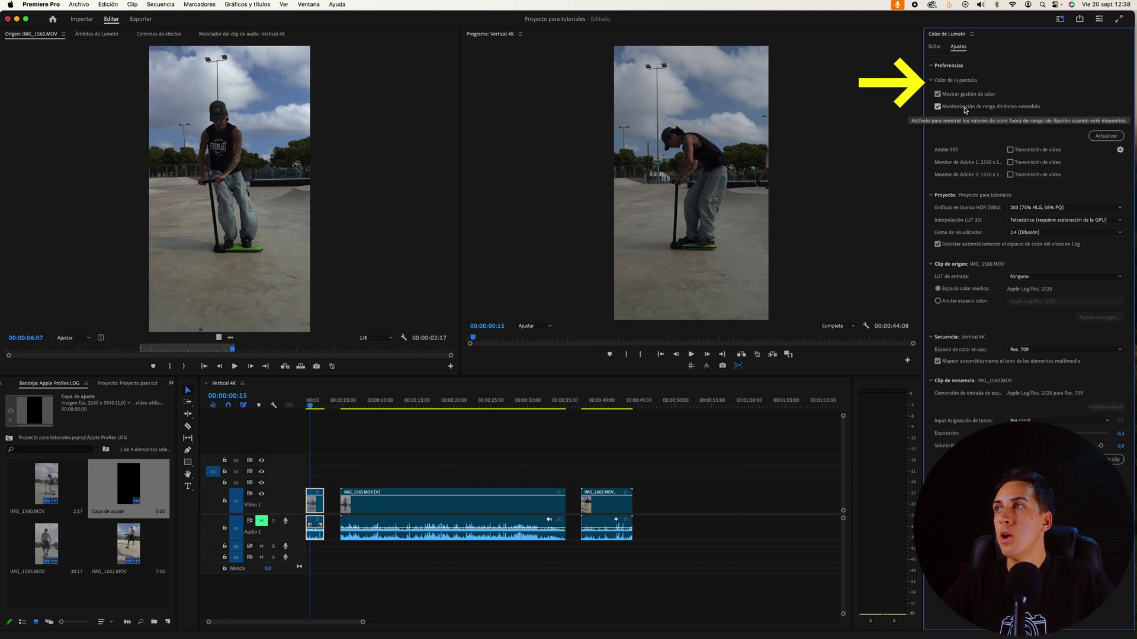